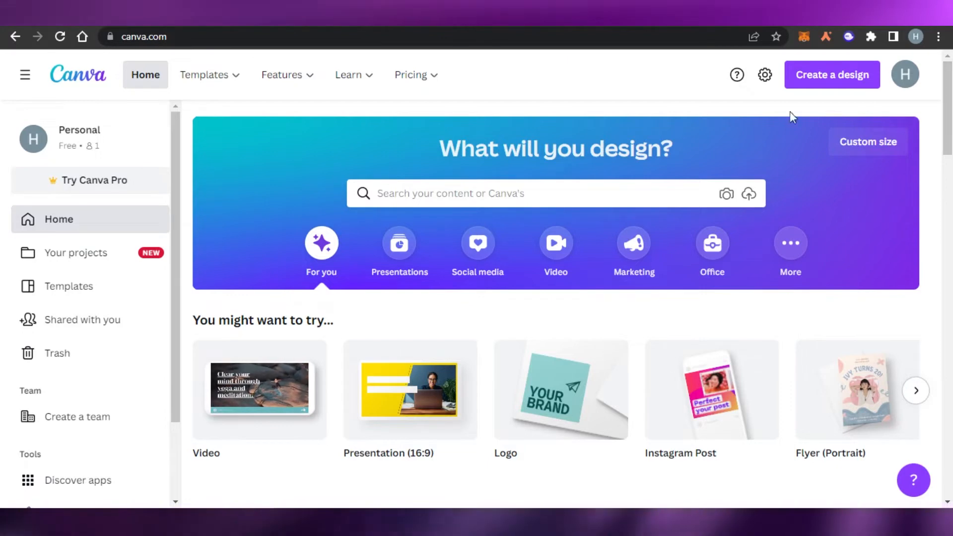
Look over the home page, from the suggested design types down to the recent designs.
drag(173, 174, 180, 137)
mouse_move(219, 82)
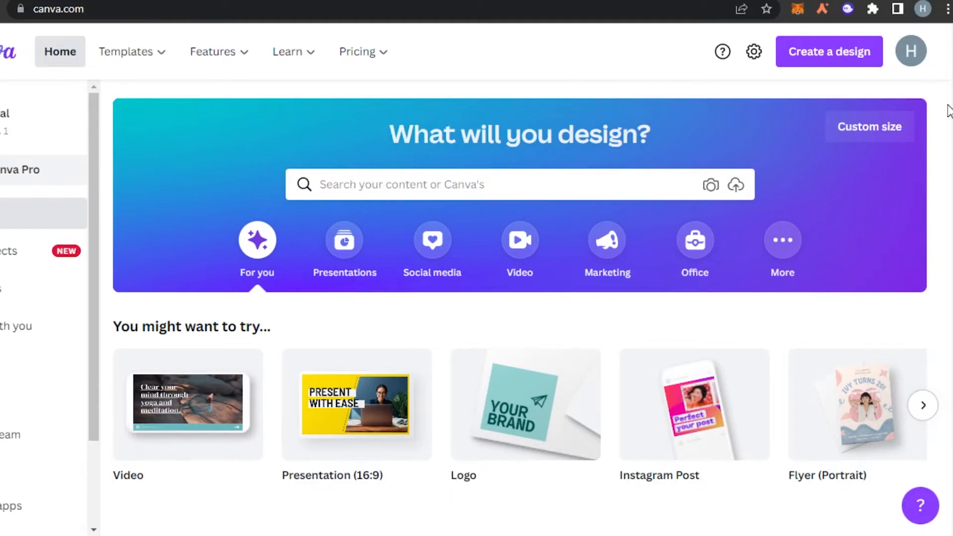
scroll(949, 110, down, 5)
scroll(949, 110, up, 5)
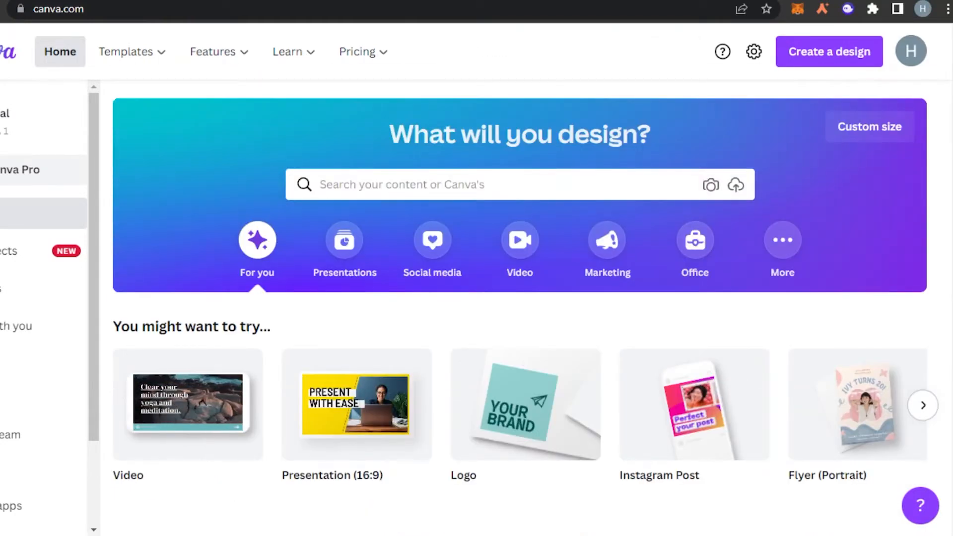
scroll(526, 308, down, 3)
scroll(526, 308, up, 3)
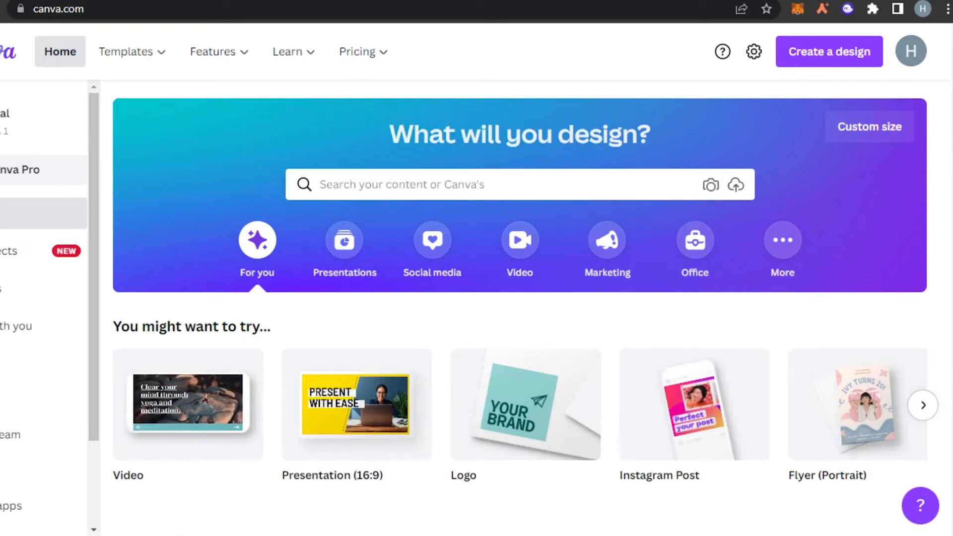
scroll(589, 189, down, 3)
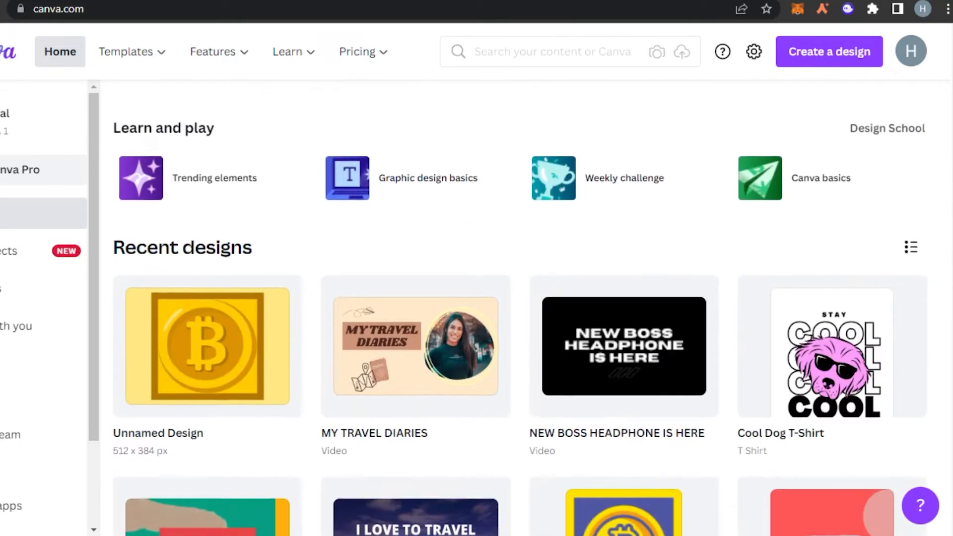
scroll(589, 189, up, 3)
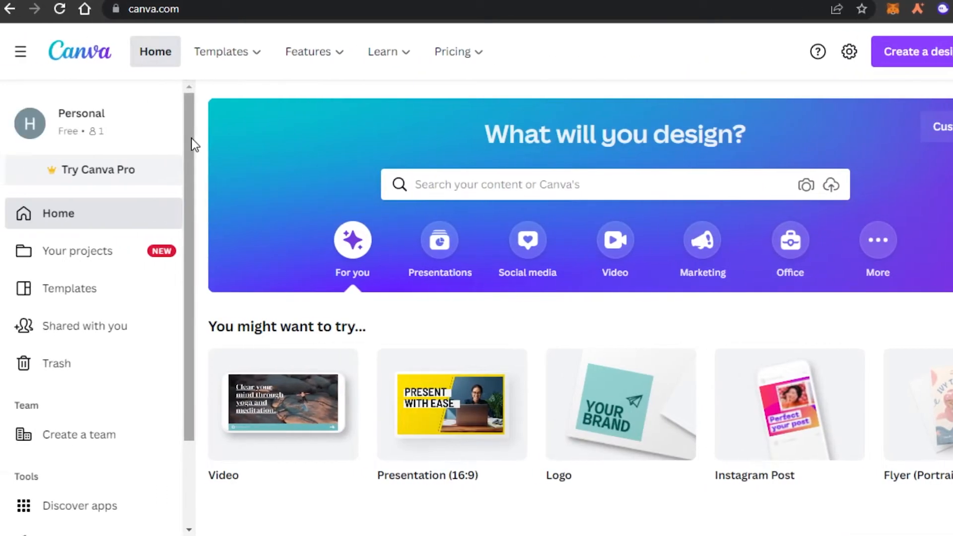
scroll(99, 189, down, 2)
scroll(204, 149, up, 2)
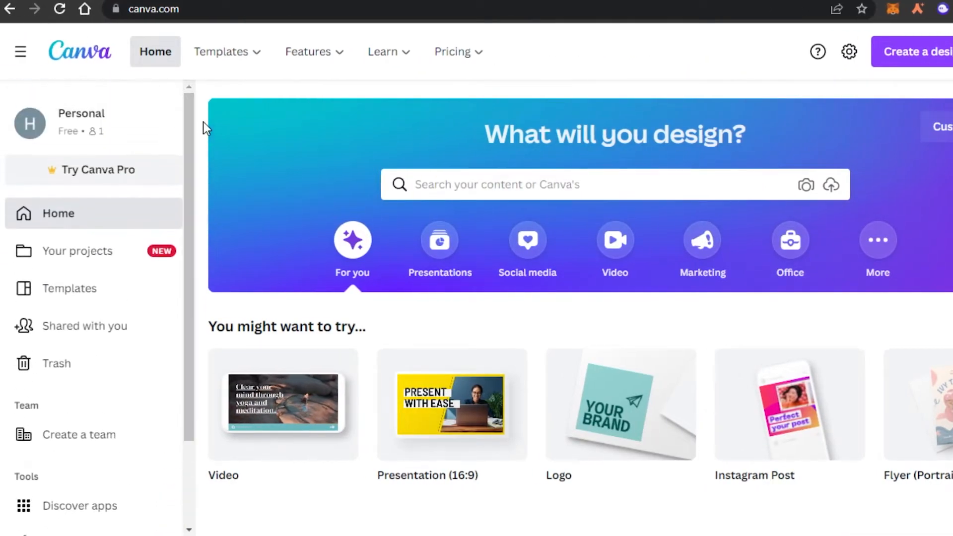
scroll(523, 308, down, 10)
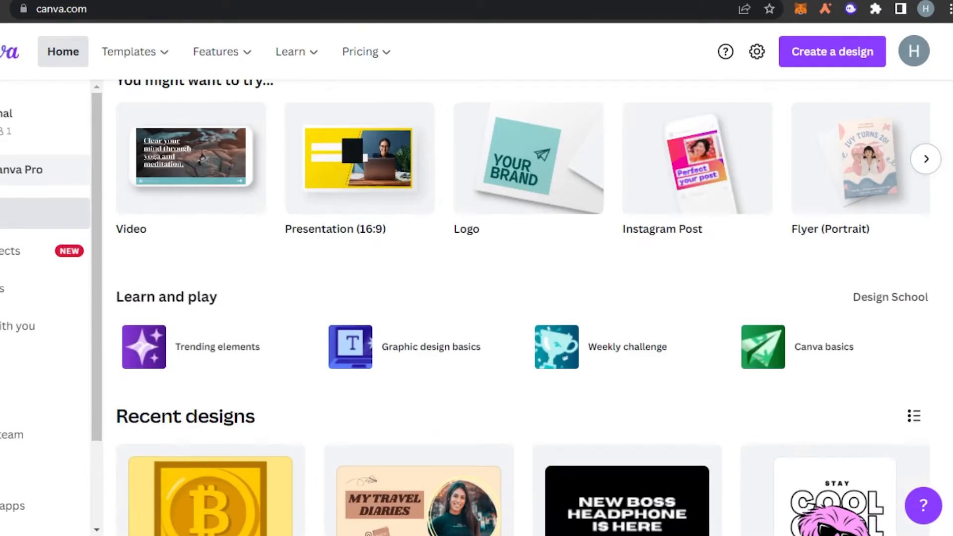
scroll(523, 308, up, 10)
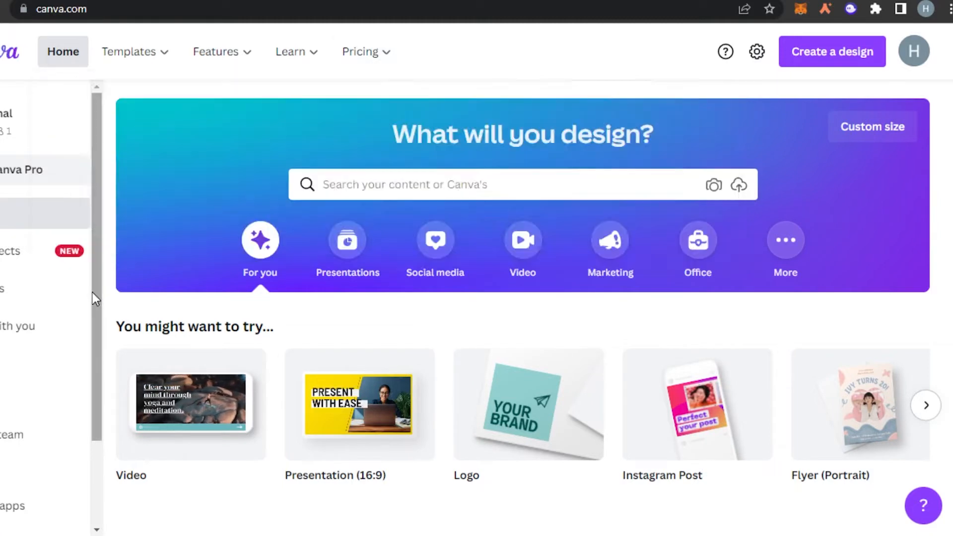
Open the Canvas Prints template category from the Trending group.
mouse_move(98, 47)
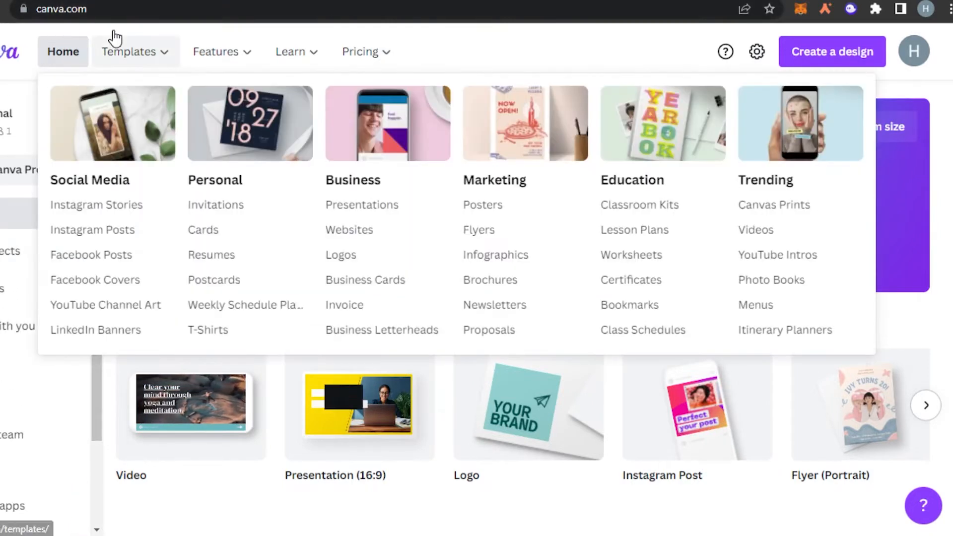
mouse_move(216, 51)
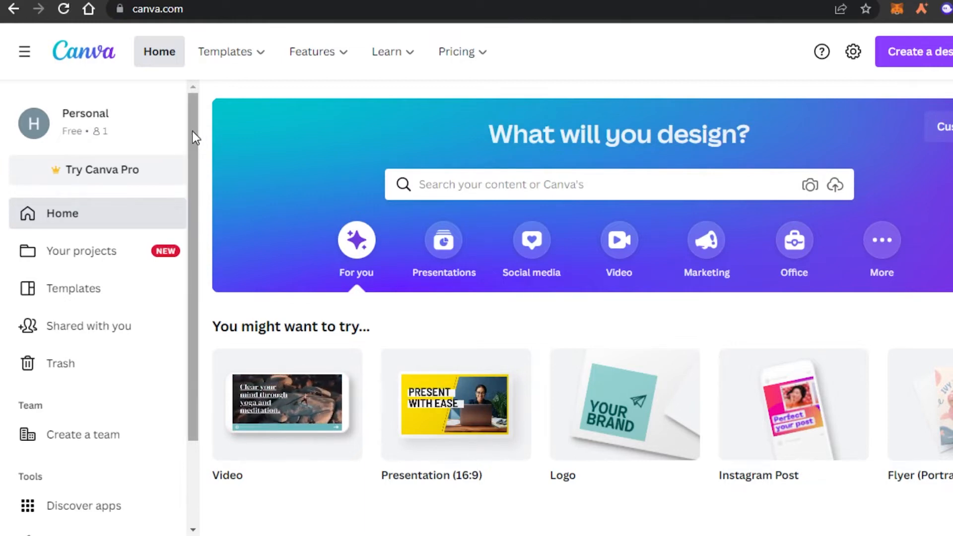
drag(192, 131, 201, 98)
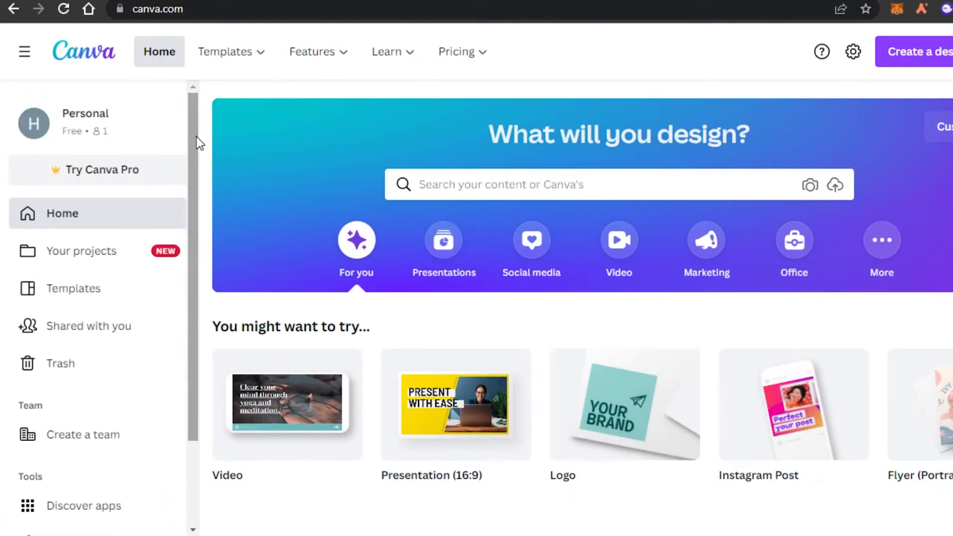
mouse_move(217, 73)
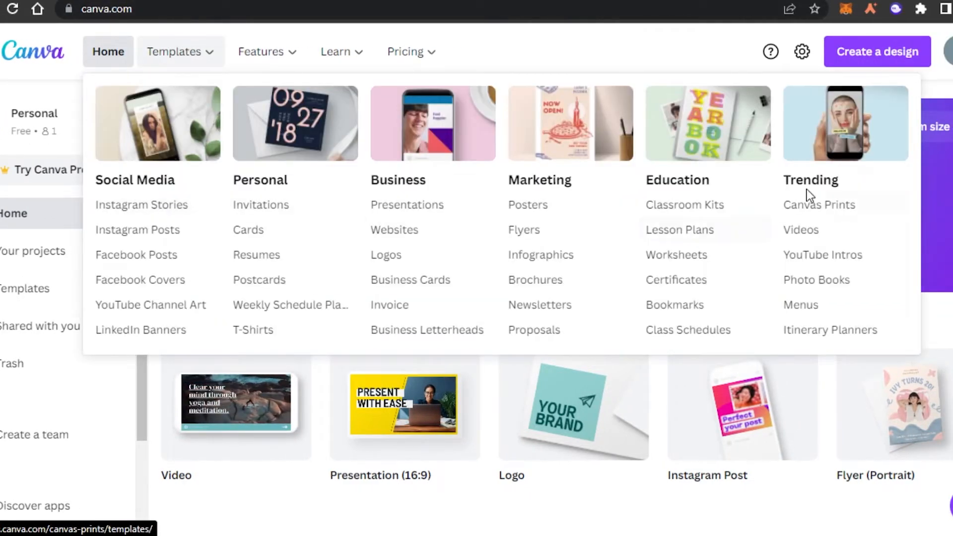
click(816, 218)
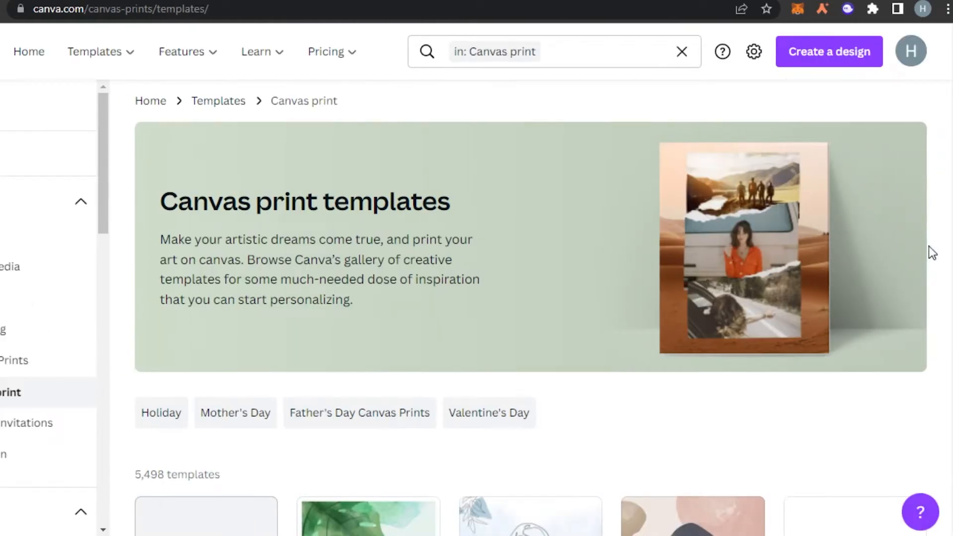
Browse the canvas print templates and create a blank Canvas Print design.
scroll(531, 308, down, 20)
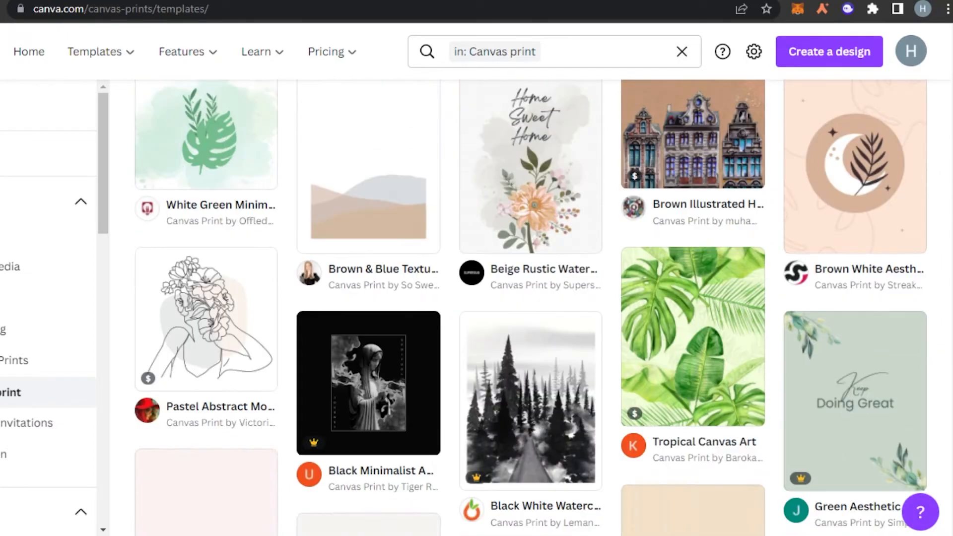
scroll(531, 308, down, 20)
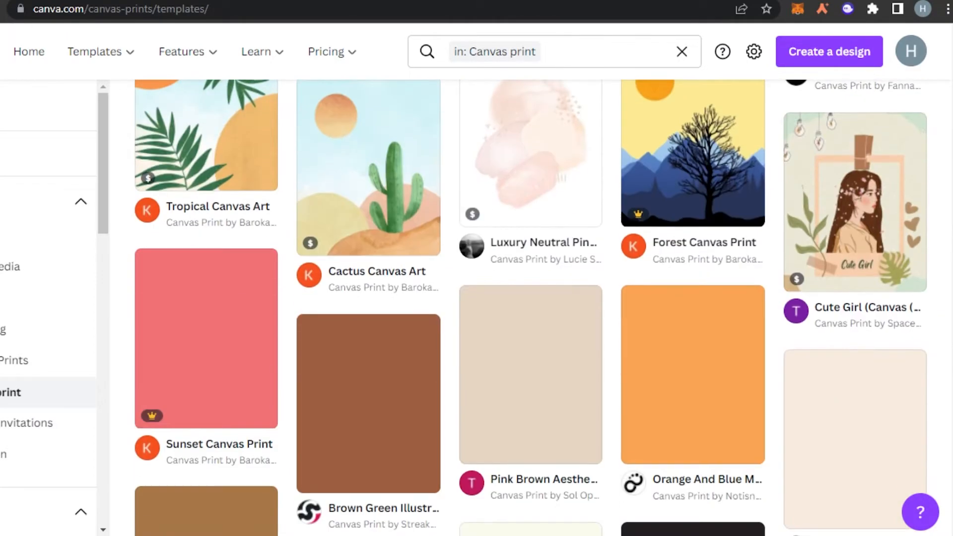
scroll(531, 308, down, 20)
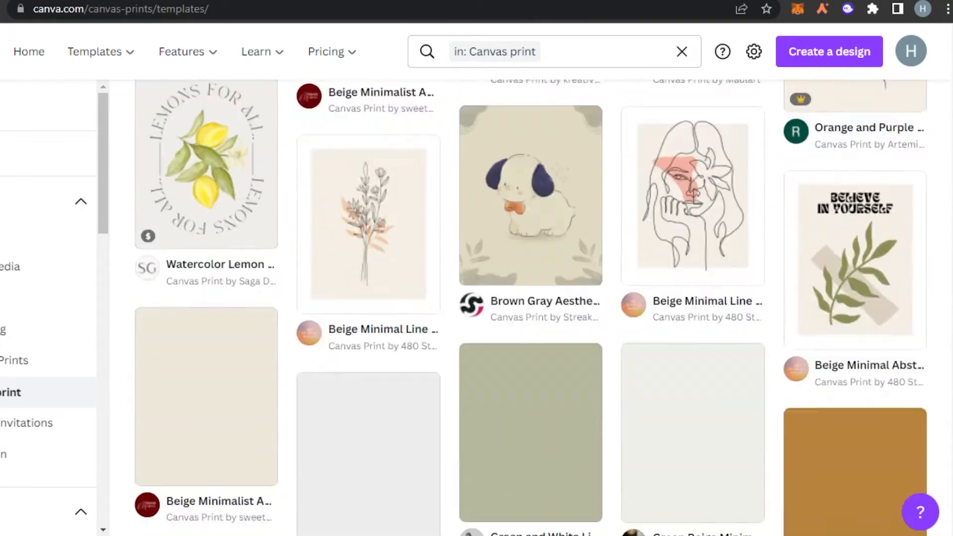
scroll(531, 308, down, 20)
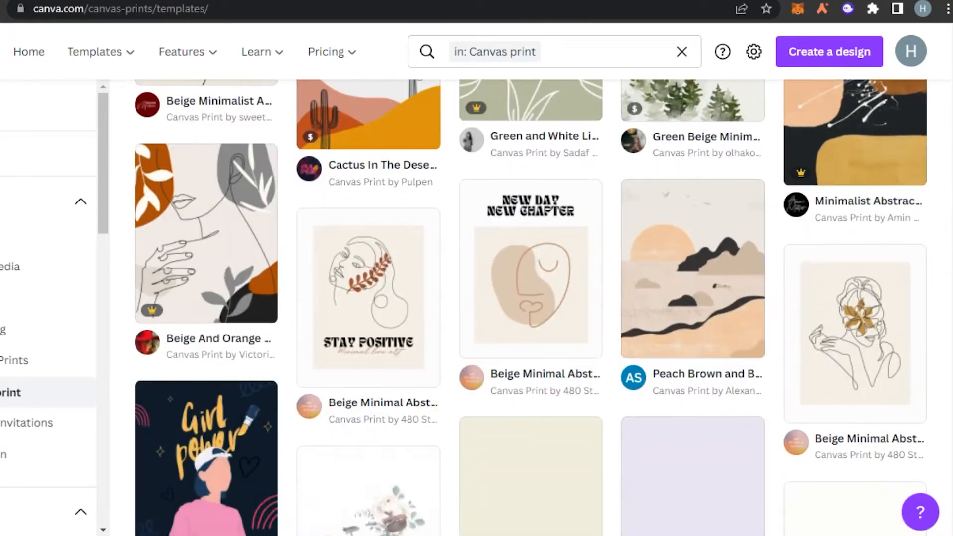
scroll(531, 308, up, 8)
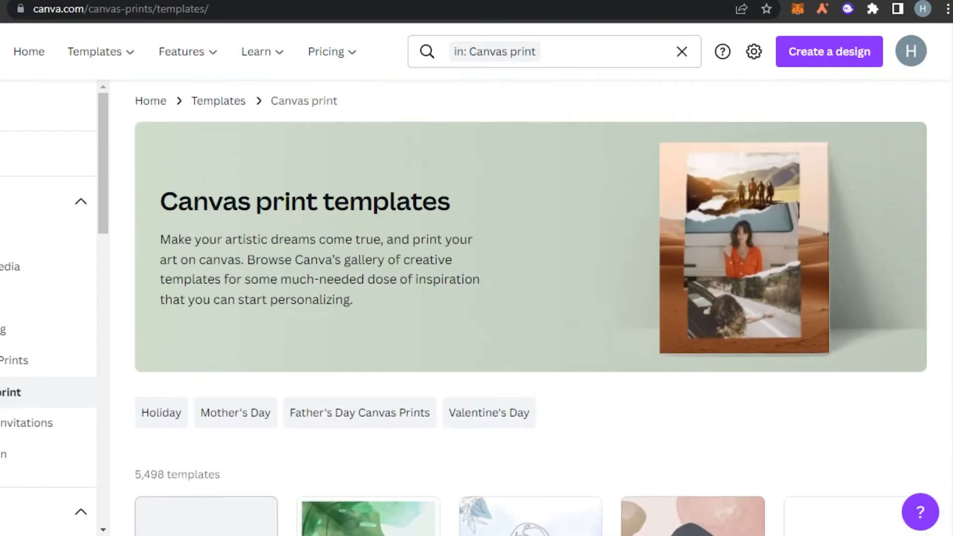
scroll(531, 308, down, 5)
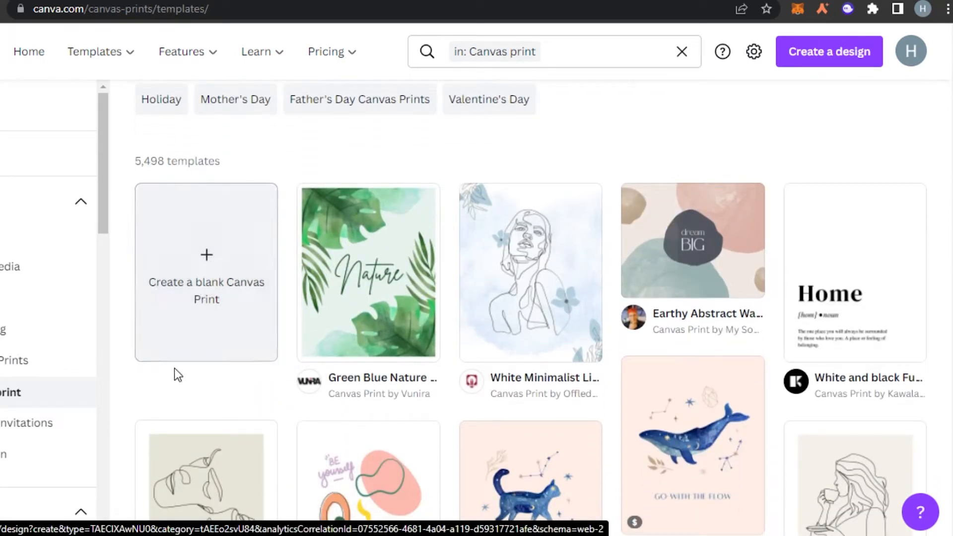
click(212, 316)
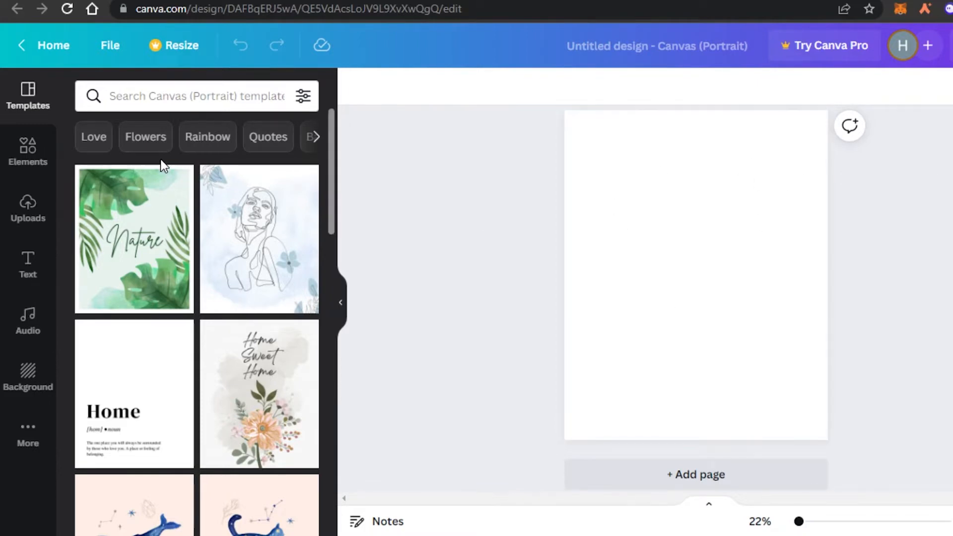
Add a second blank page to the Canvas (Portrait) design and check both pages.
drag(332, 170, 336, 439)
drag(330, 303, 349, 132)
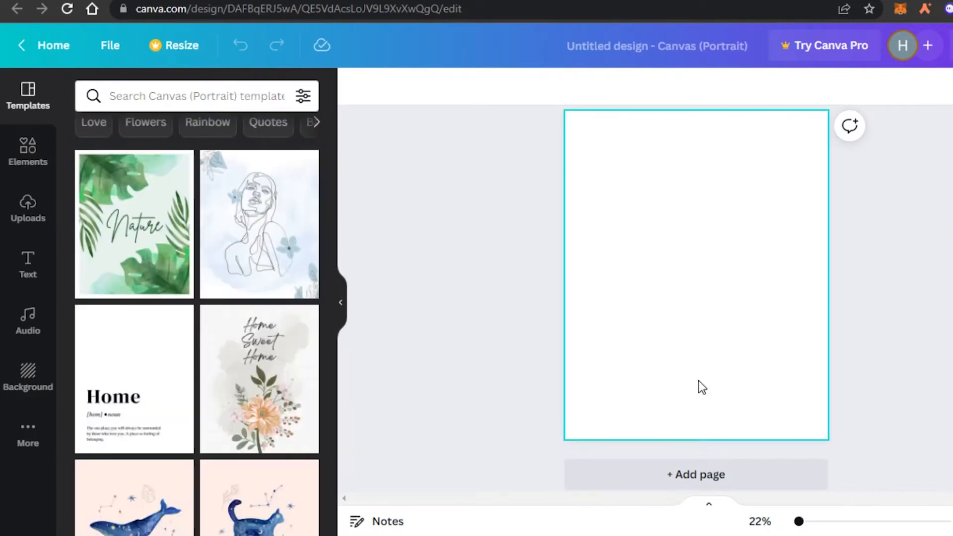
click(695, 472)
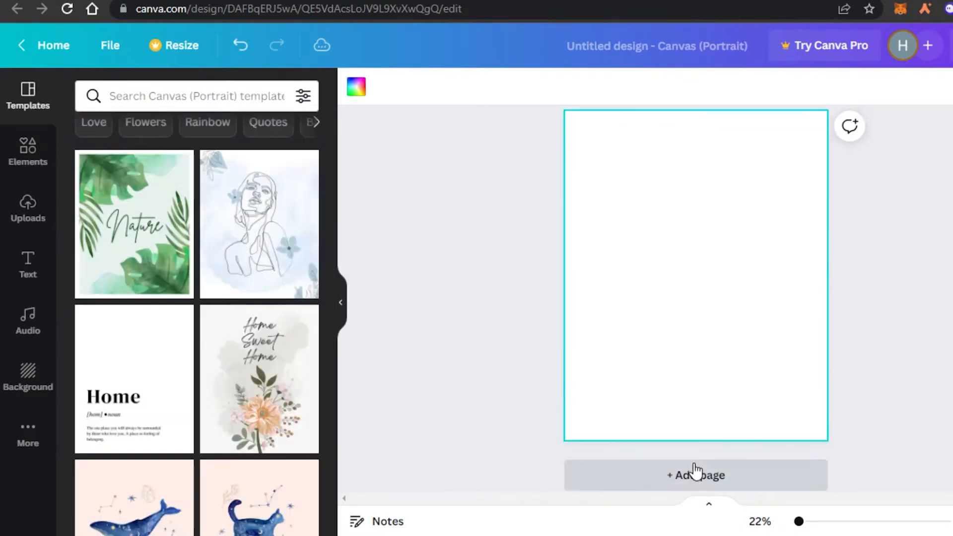
scroll(695, 308, up, 3)
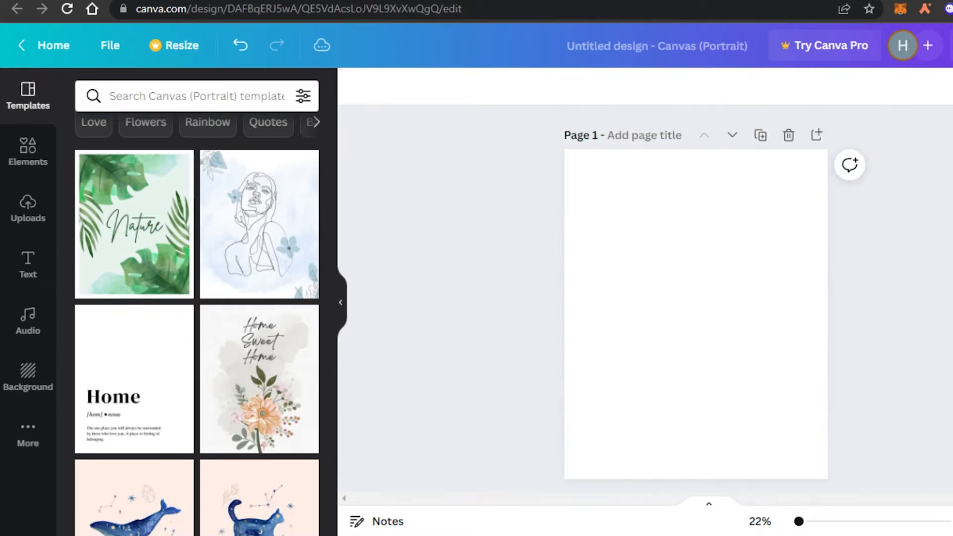
scroll(915, 199, down, 5)
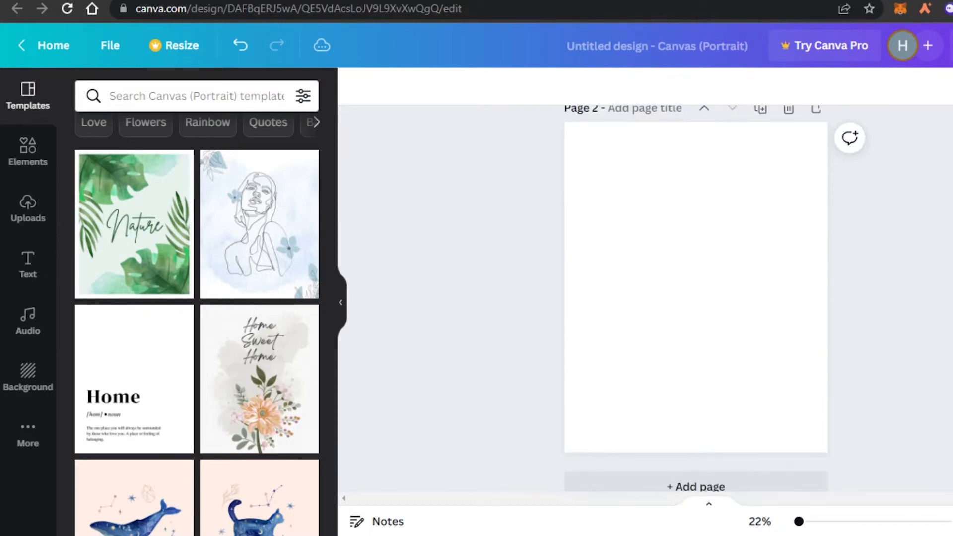
scroll(915, 199, up, 5)
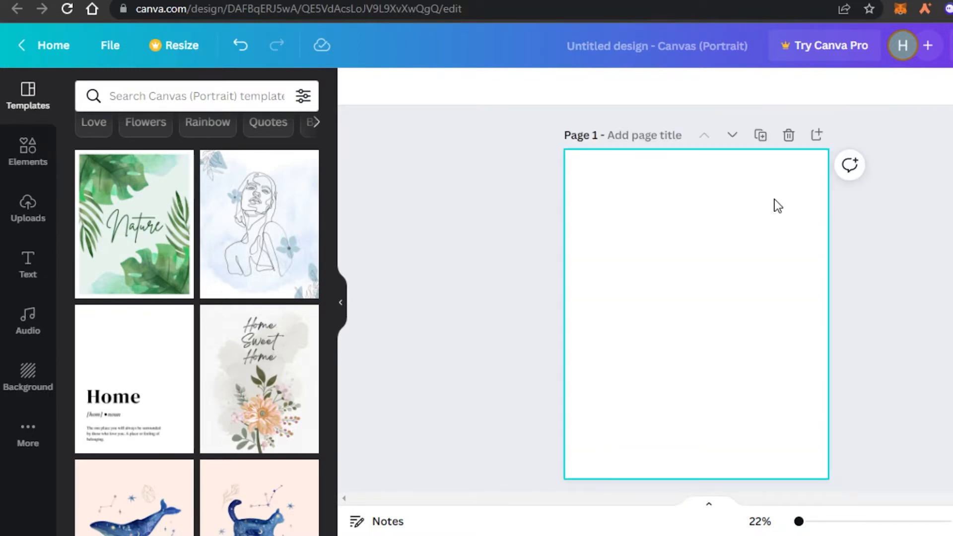
scroll(695, 308, down, 4)
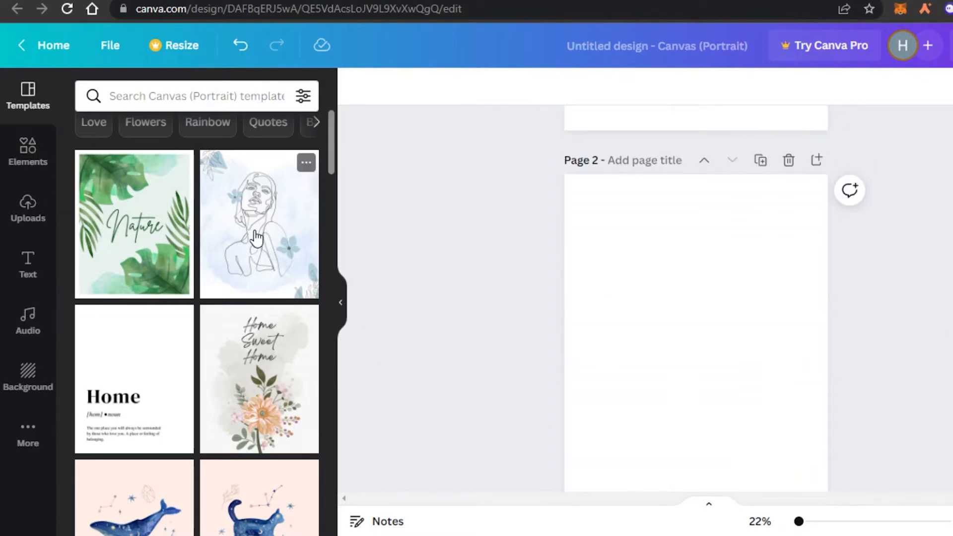
scroll(849, 378, up, 4)
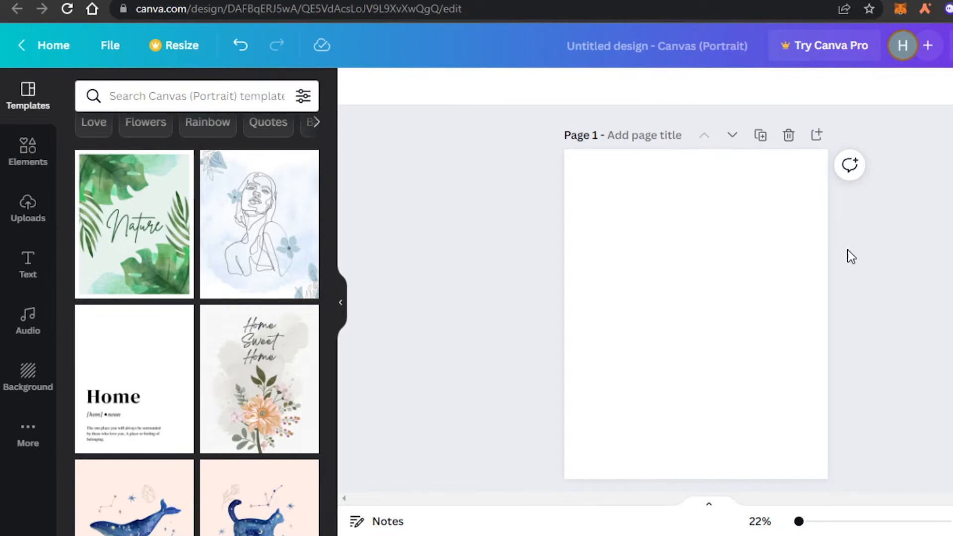
Switch to the Color Hunt site and look through its newest color palettes.
scroll(764, 163, down, 1)
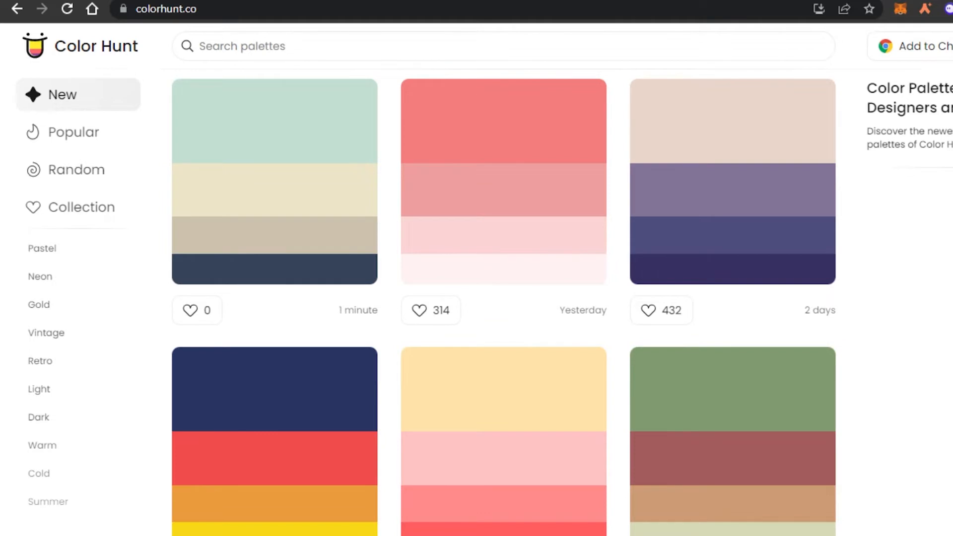
scroll(497, 298, down, 5)
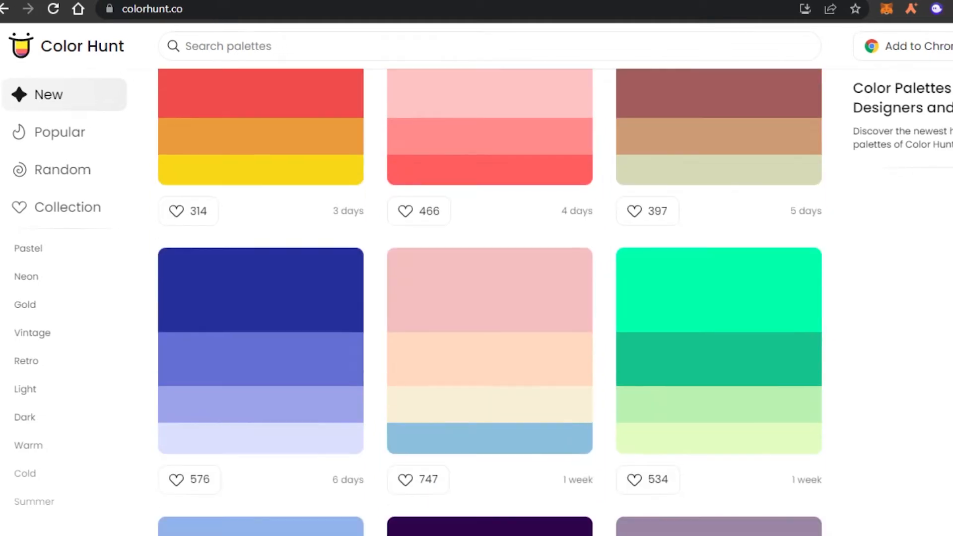
scroll(496, 298, down, 15)
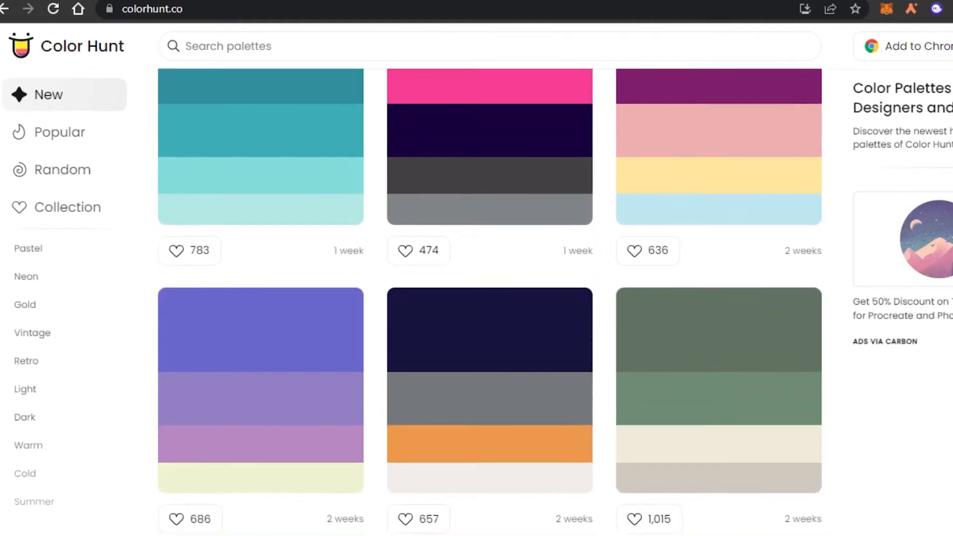
scroll(496, 298, down, 7)
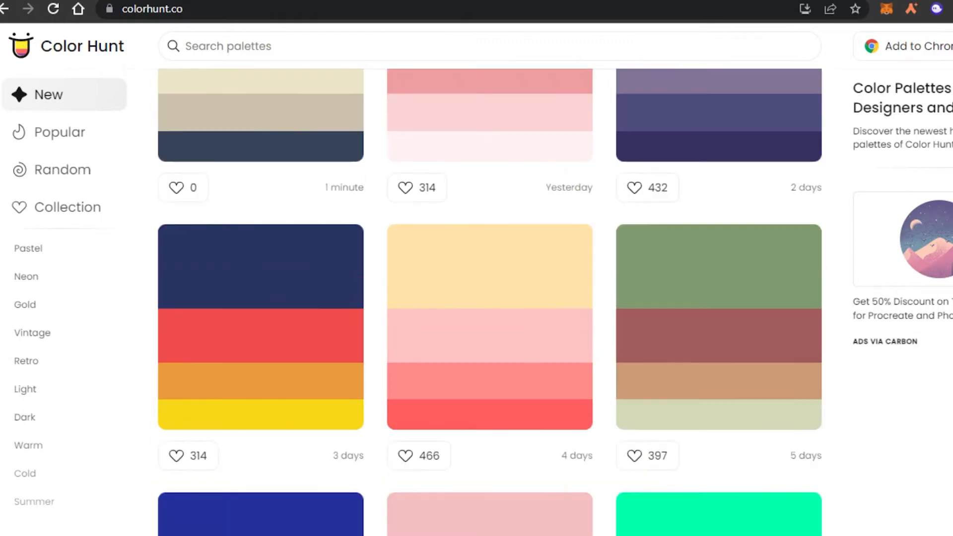
scroll(496, 298, up, 2)
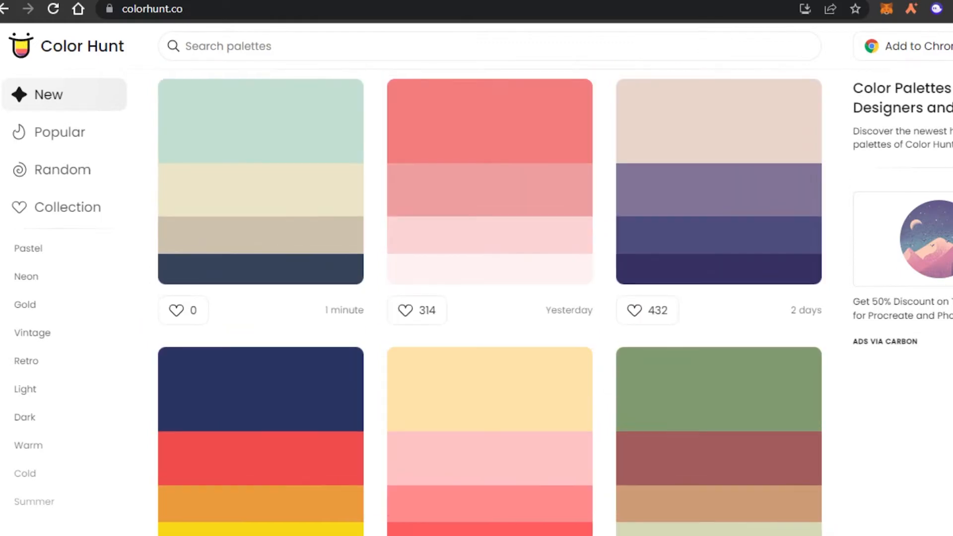
scroll(490, 303, down, 15)
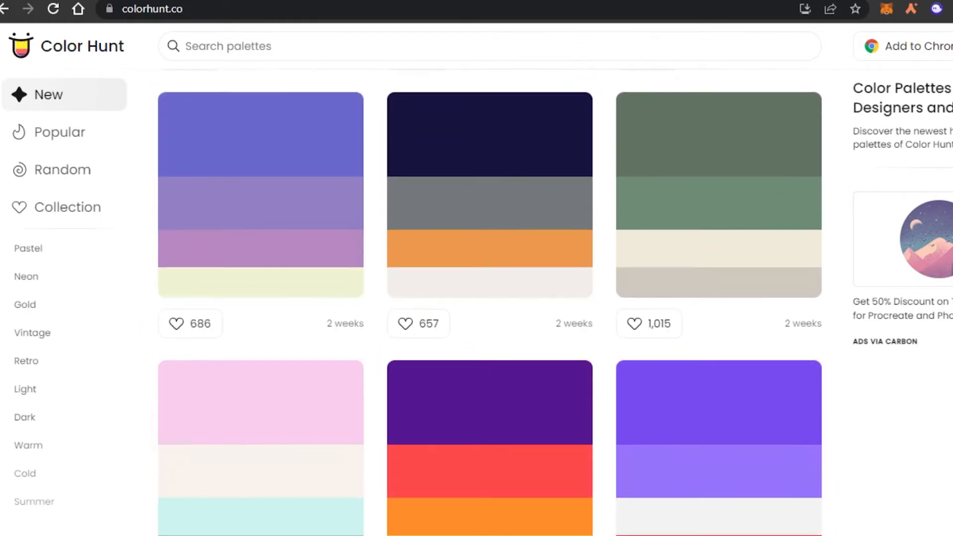
scroll(490, 303, down, 10)
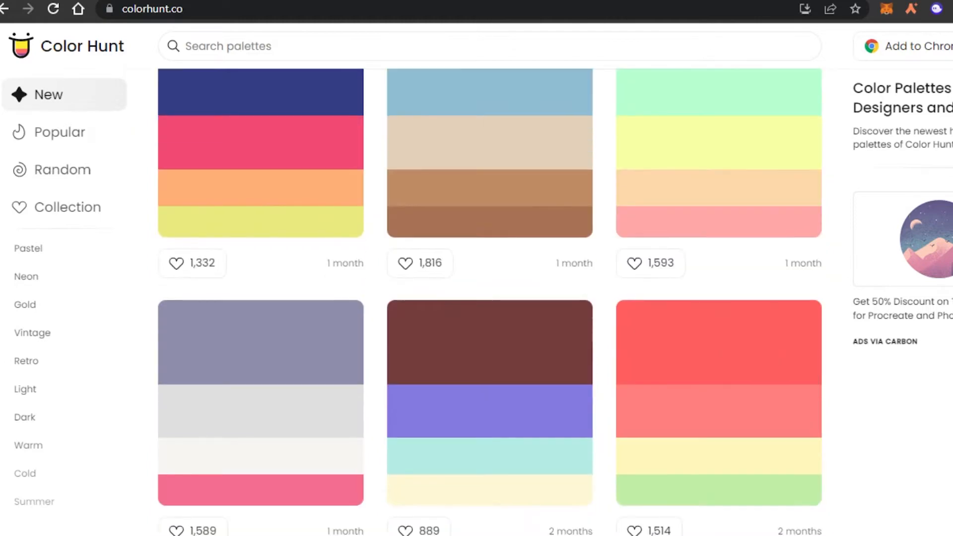
scroll(490, 303, down, 15)
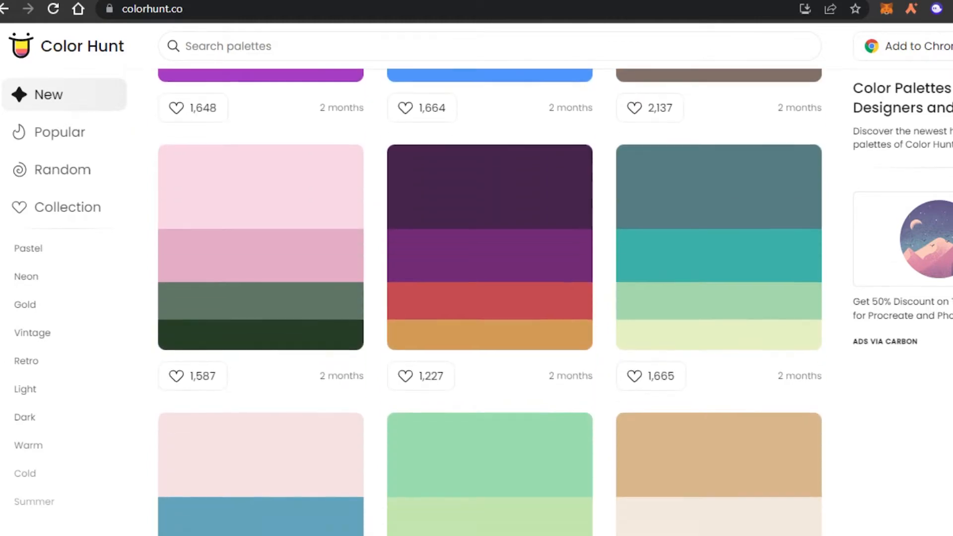
Compare more of the newest color palettes to find a suitable four-color combination for the canvas design.
scroll(490, 303, down, 10)
scroll(490, 303, up, 18)
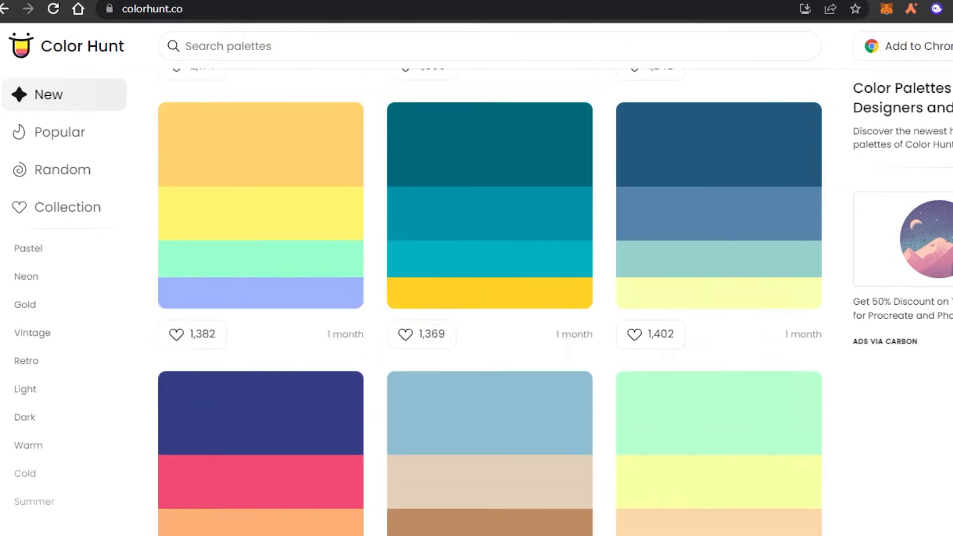
scroll(490, 303, up, 17)
scroll(490, 303, down, 7)
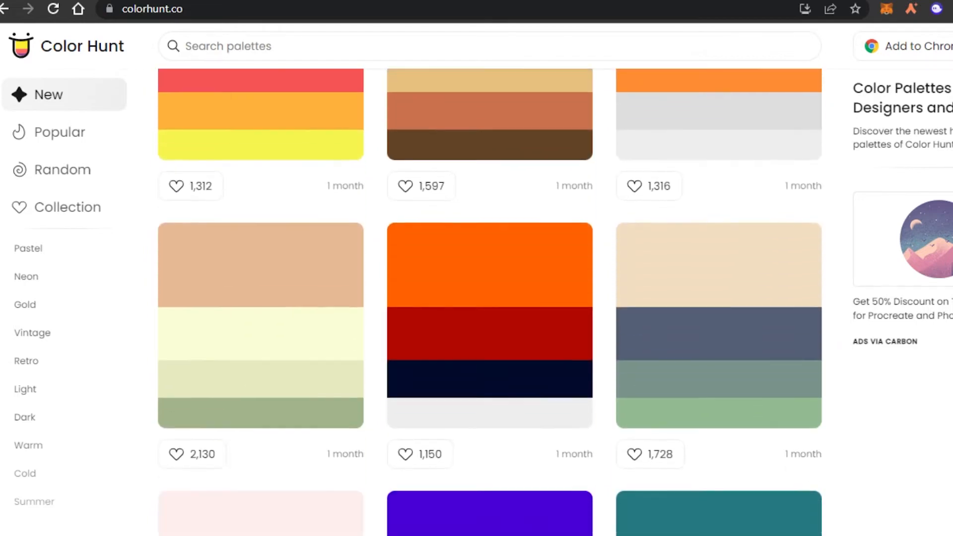
scroll(490, 303, up, 19)
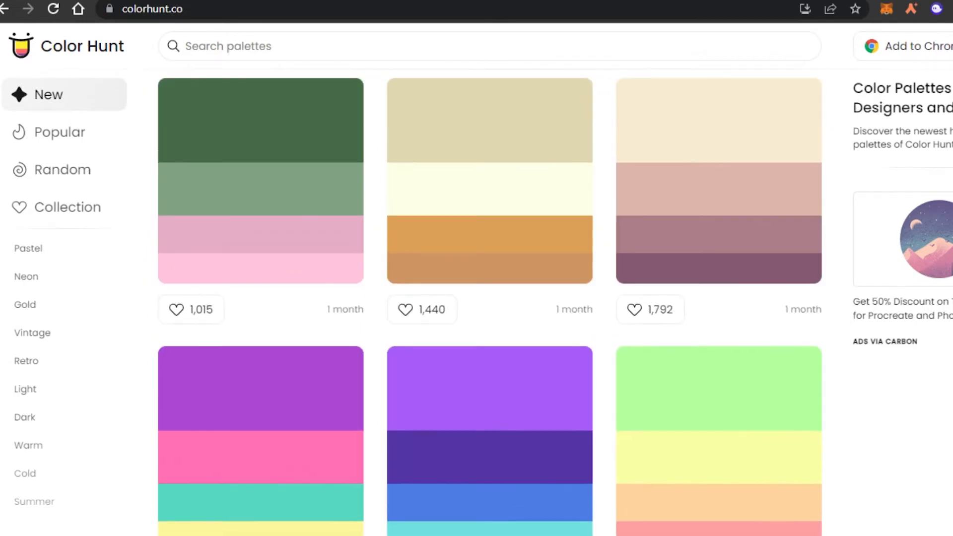
scroll(491, 303, down, 12)
scroll(490, 303, up, 6)
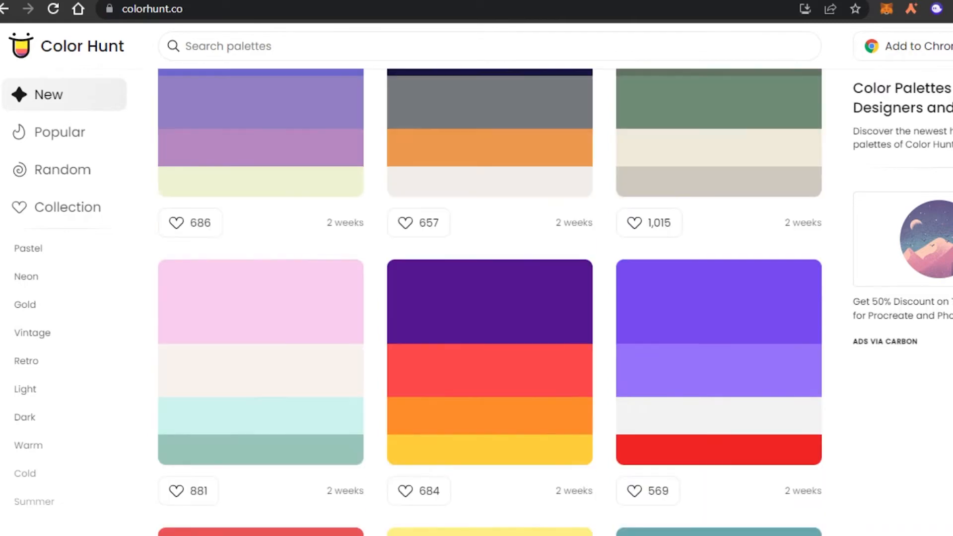
scroll(491, 303, up, 12)
scroll(490, 303, down, 6)
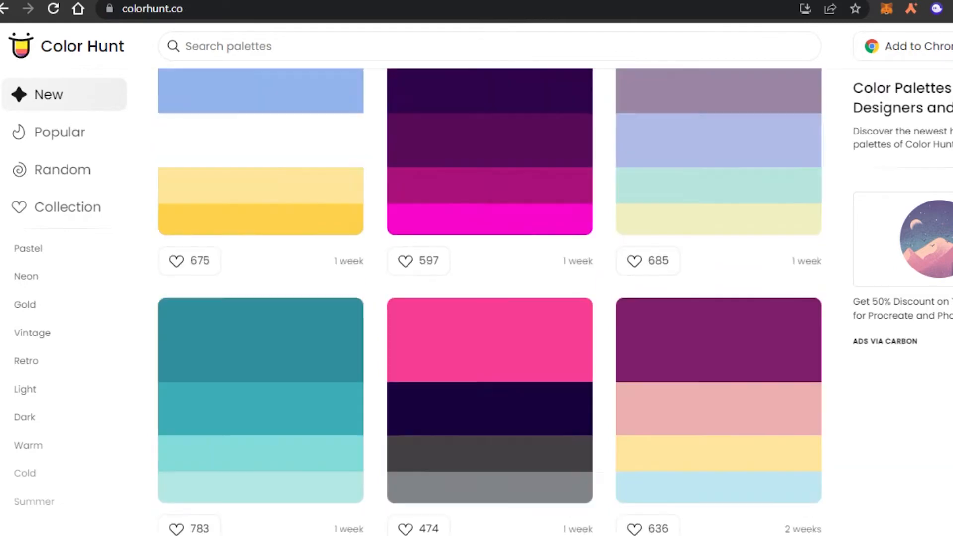
scroll(490, 303, down, 20)
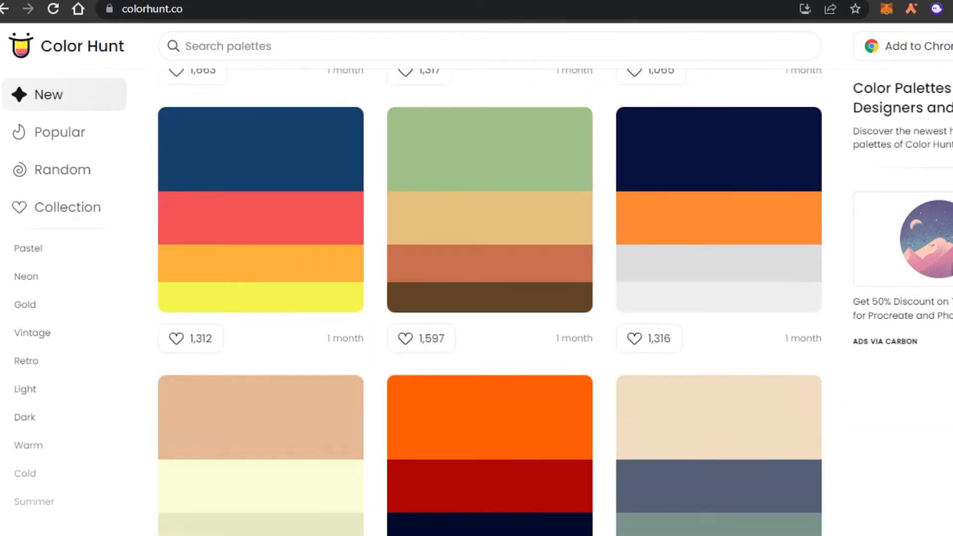
scroll(490, 303, down, 6)
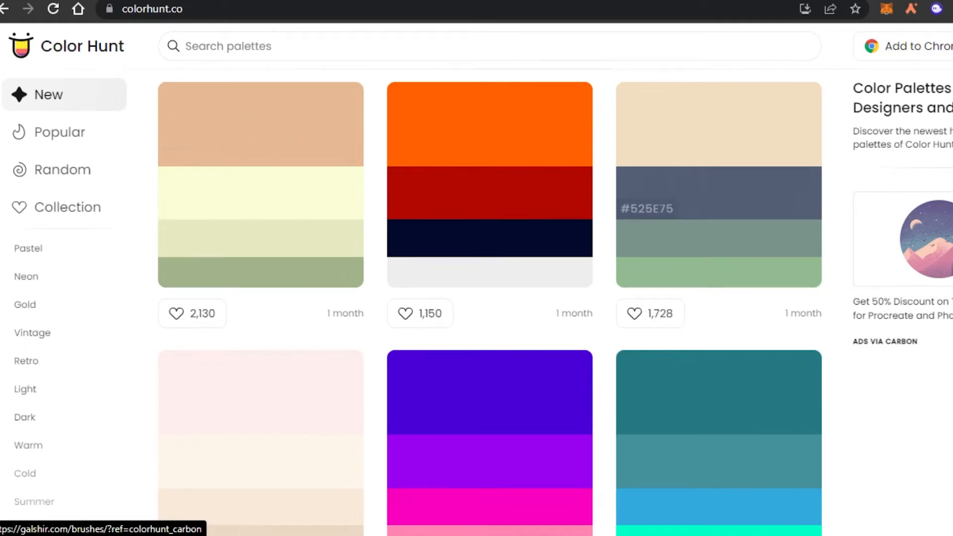
scroll(490, 303, down, 9)
scroll(588, 228, down, 20)
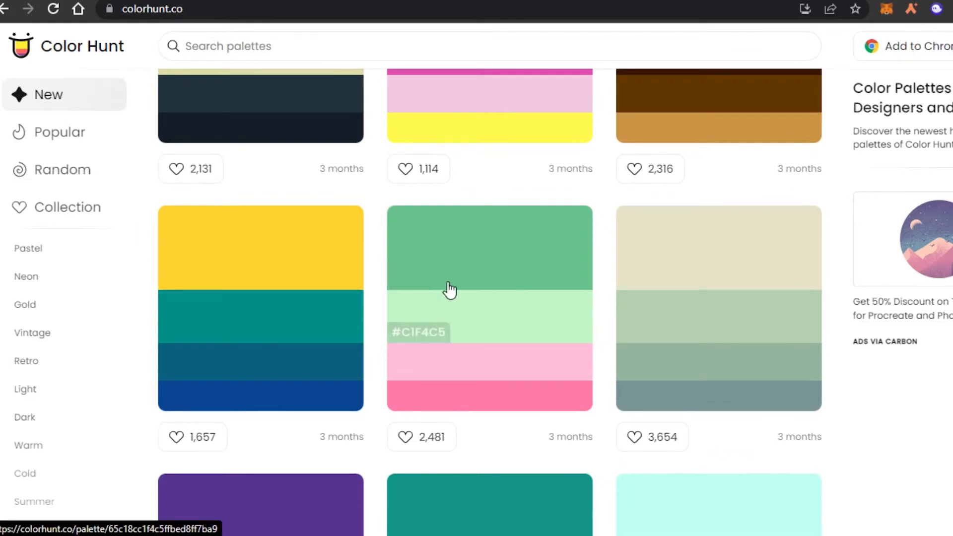
Copy #65C18C from the green and pink palette, switch to Canva and apply it as page 1's background color.
click(423, 283)
key(ctrl+Tab)
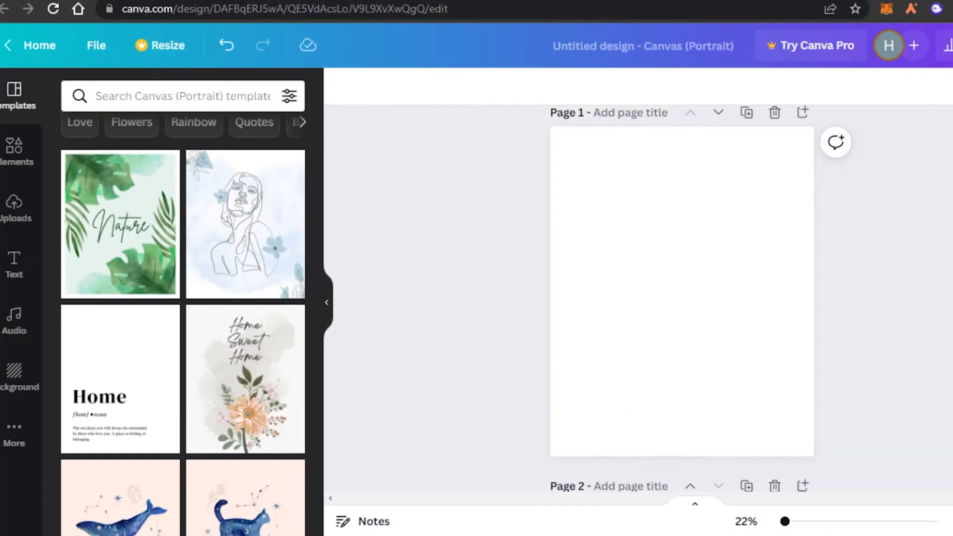
click(666, 309)
click(343, 94)
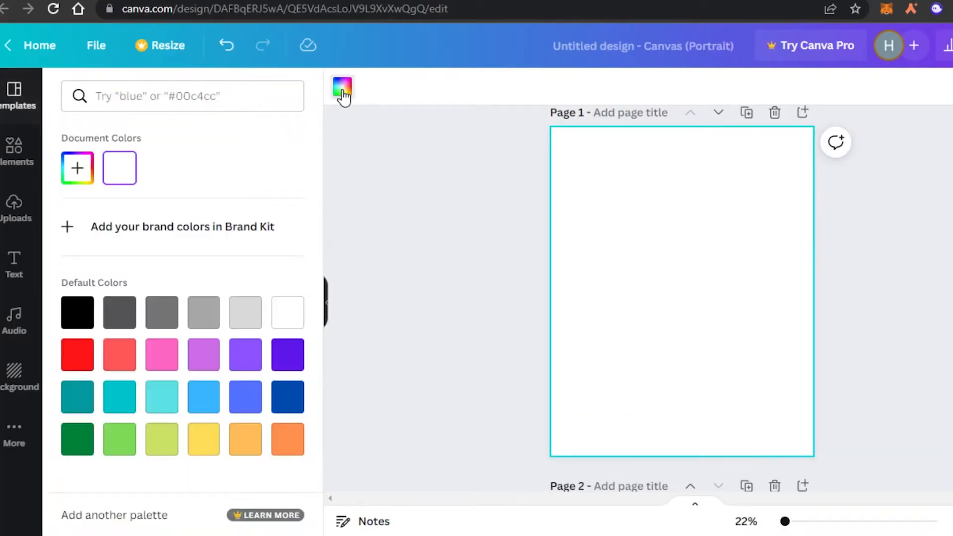
click(144, 106)
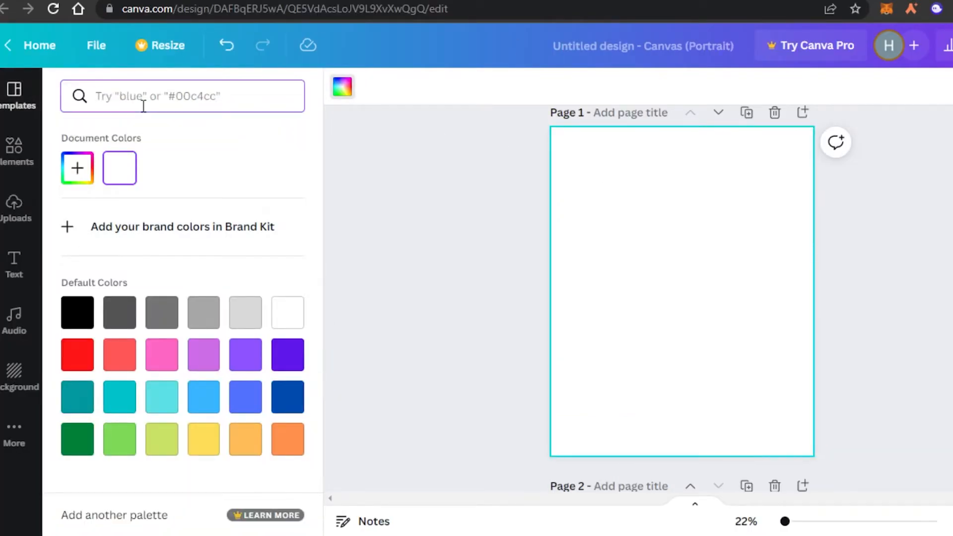
right_click(143, 106)
click(199, 229)
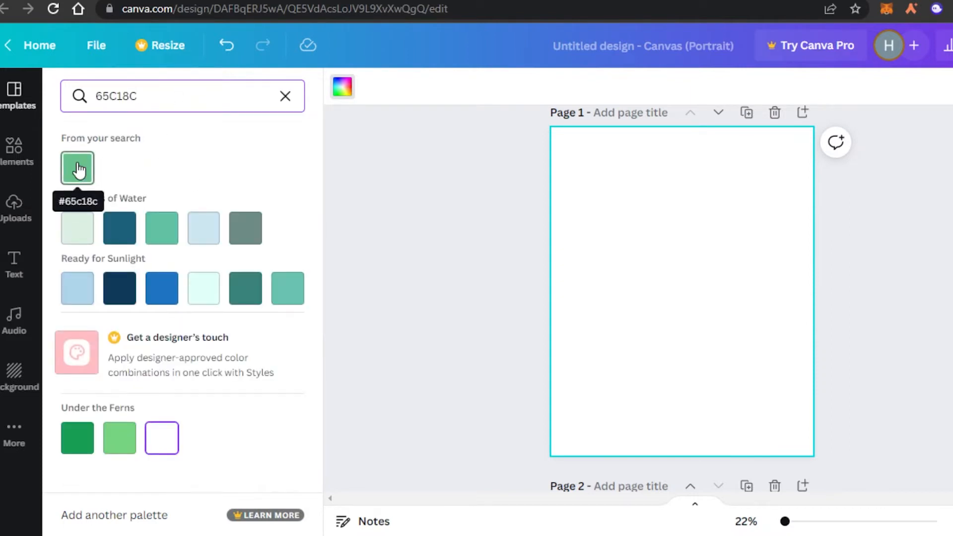
click(86, 172)
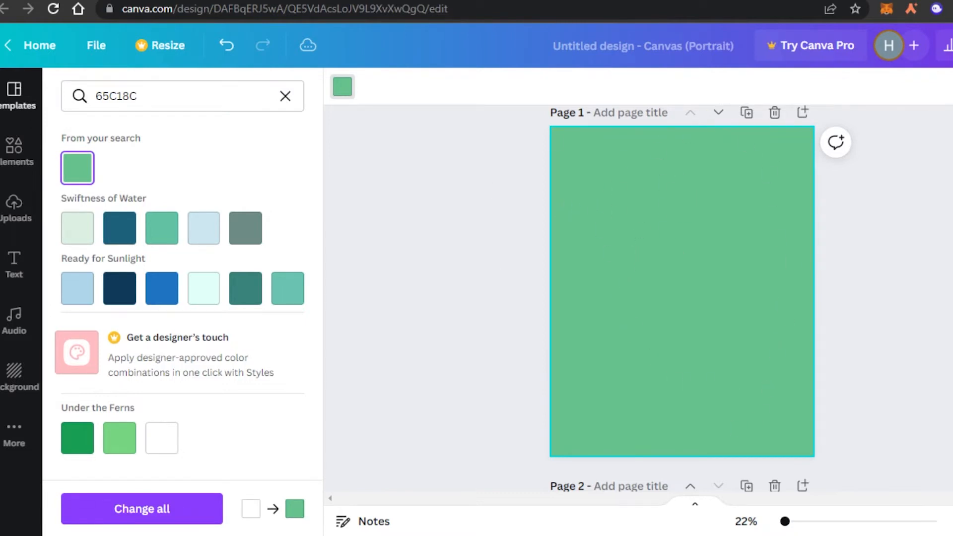
scroll(775, 184, up, 1)
click(774, 183)
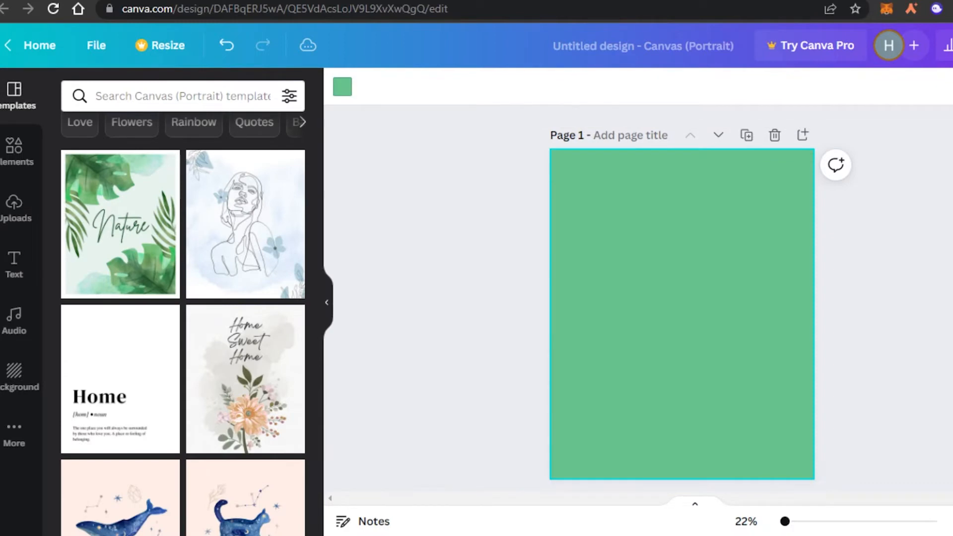
scroll(605, 187, down, 1)
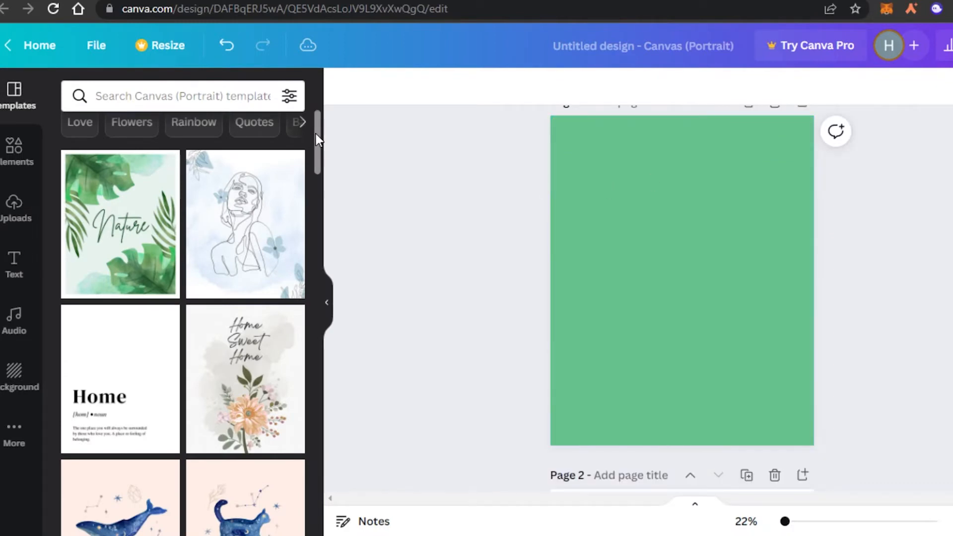
mouse_move(316, 133)
mouse_down()
mouse_move(330, 292)
mouse_move(328, 120)
mouse_up()
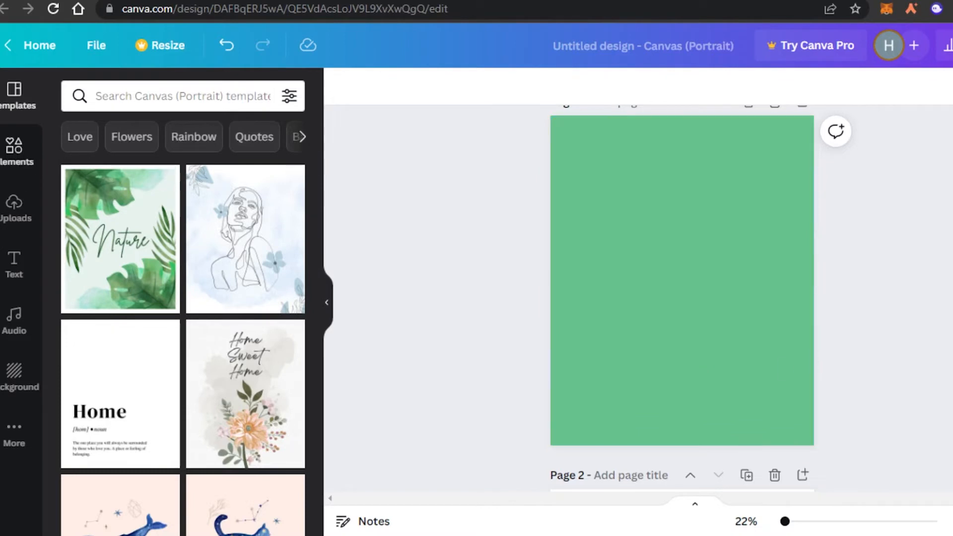
Open the elements library and undo the green background fill on page 1.
click(12, 157)
click(759, 248)
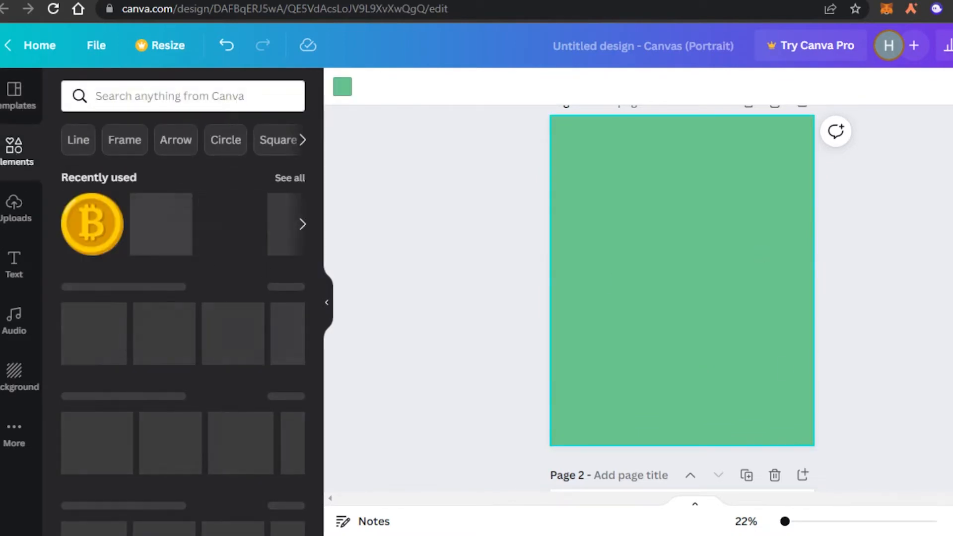
scroll(759, 249, up, 1)
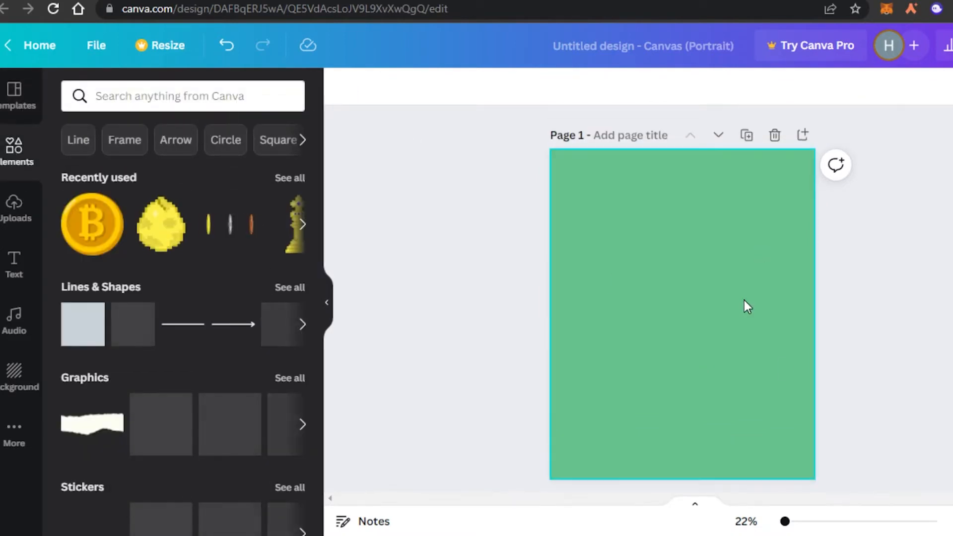
click(744, 299)
key(ctrl+z)
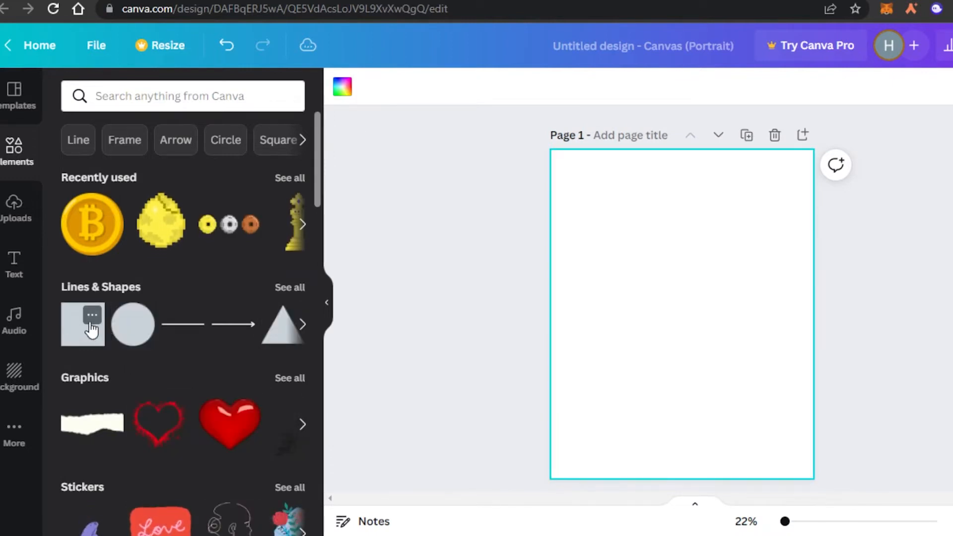
Add a square shape to page 1, stretch it past both side edges and place it as a band along the page's upper edge.
click(76, 333)
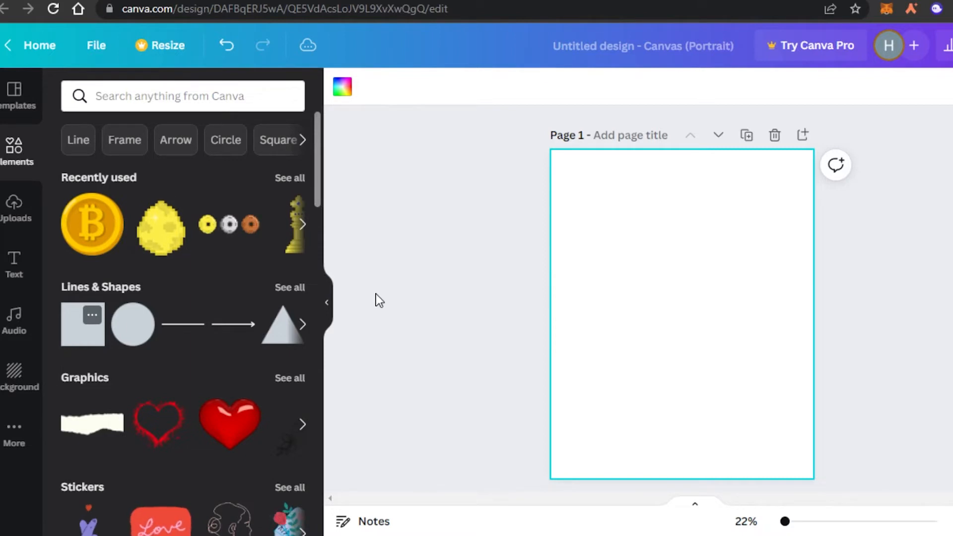
drag(651, 315, 480, 313)
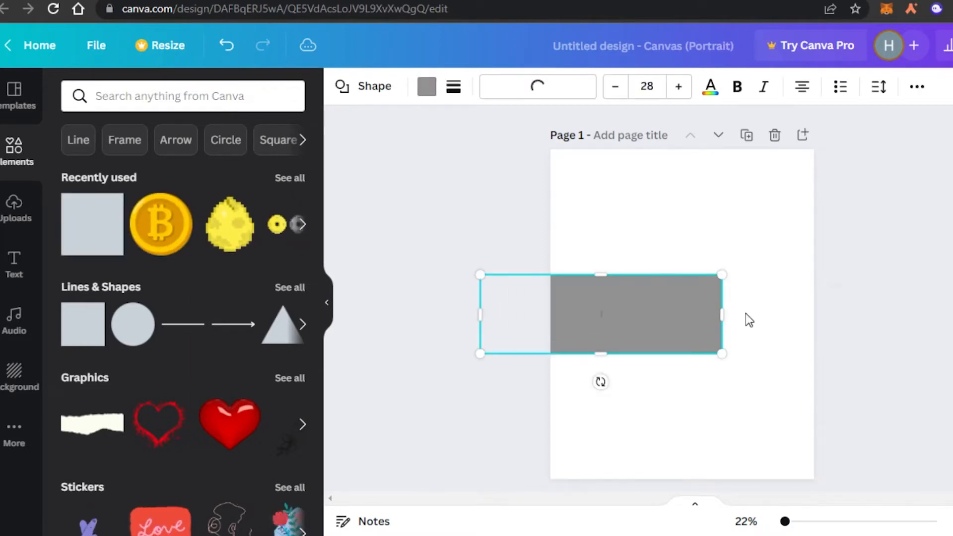
drag(719, 311, 878, 301)
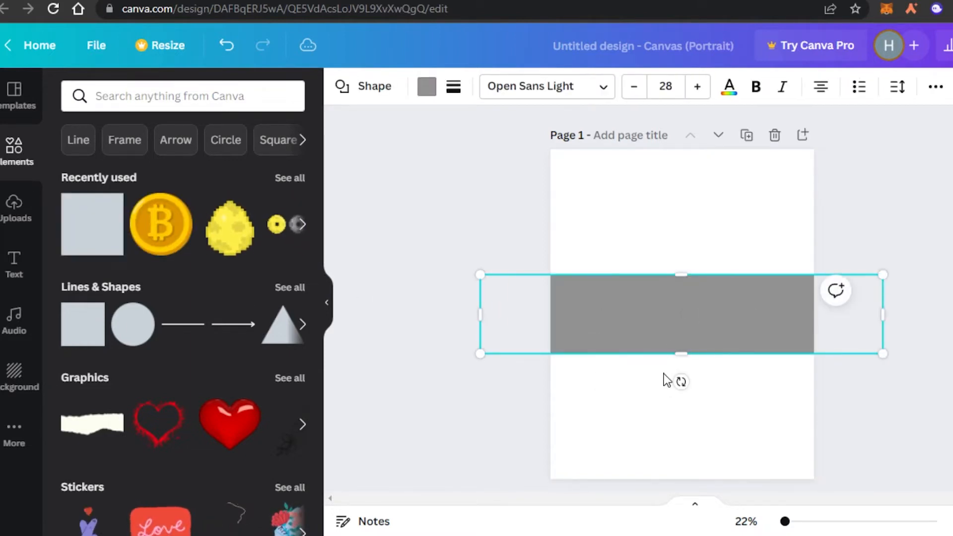
drag(657, 326, 645, 200)
drag(671, 232, 672, 244)
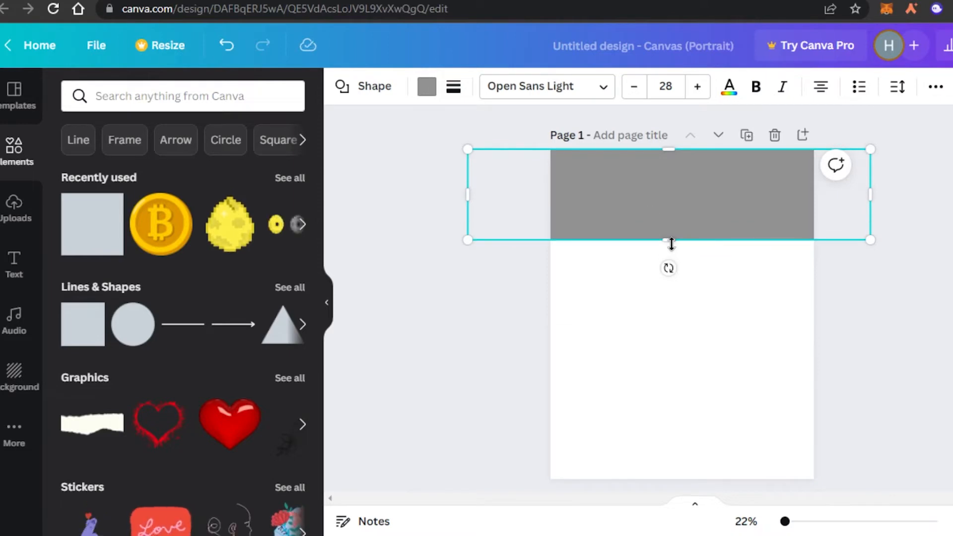
click(797, 266)
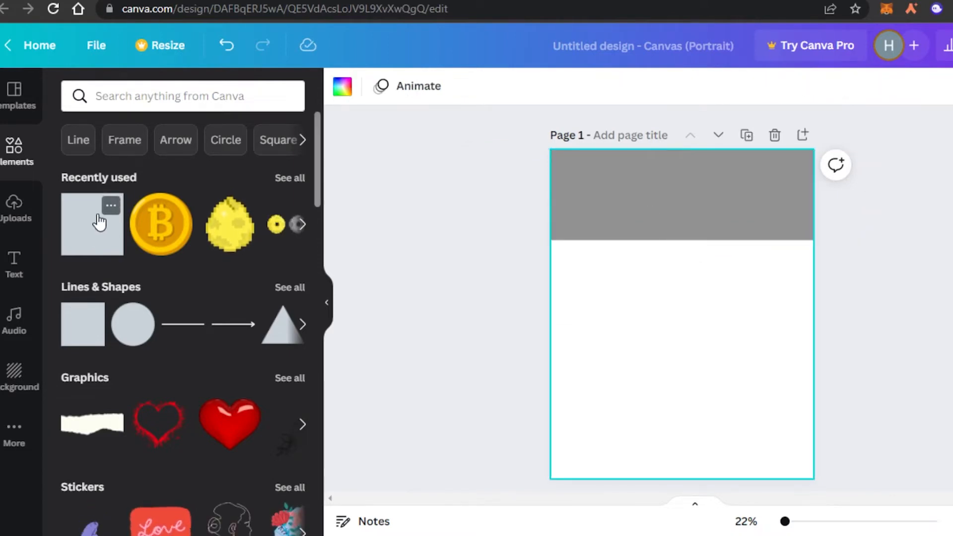
Add a second square shape as a full-width band directly below the first and adjust its height.
click(99, 223)
click(664, 312)
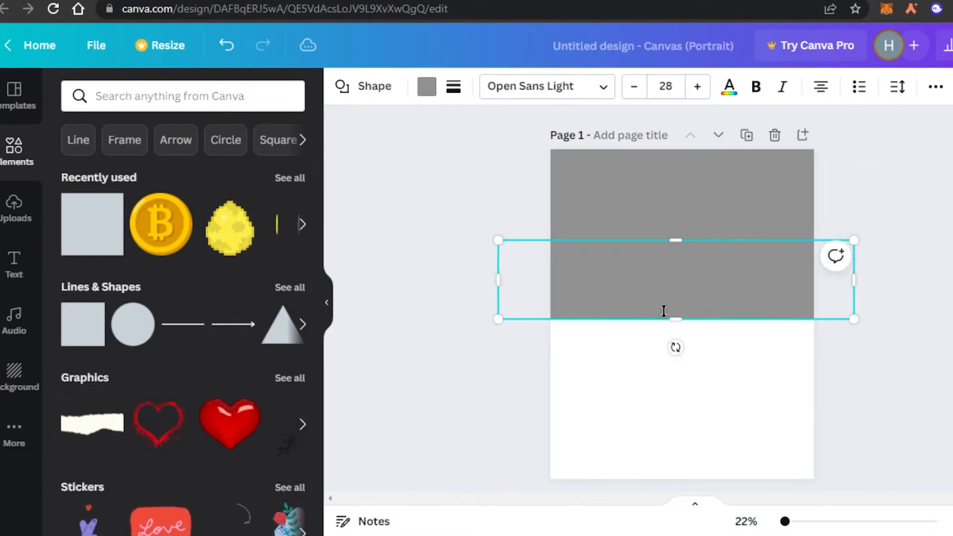
drag(677, 321, 677, 326)
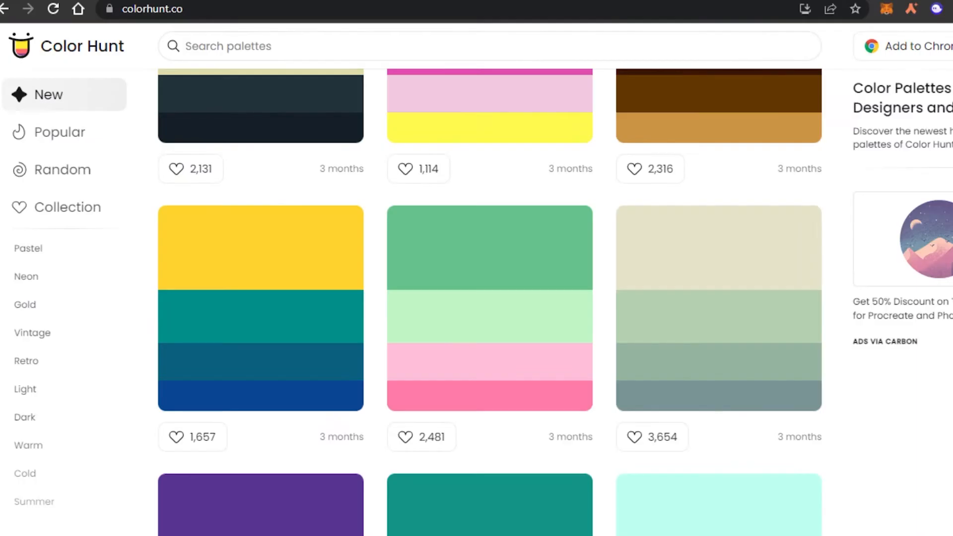
Copy #65C18C and #C1F4C5 from the Color Hunt palette and fill the first and second bands in Canva with them respectively.
right_click(470, 267)
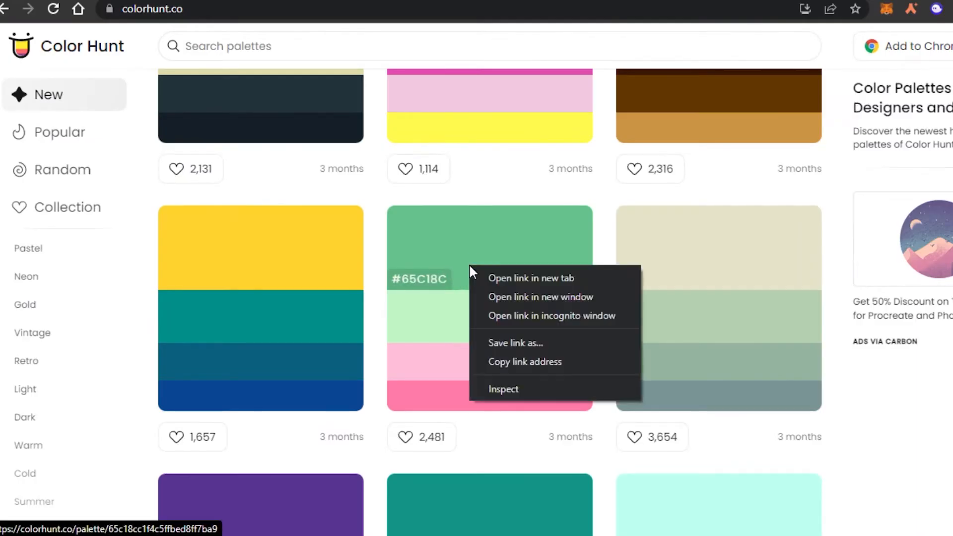
click(435, 279)
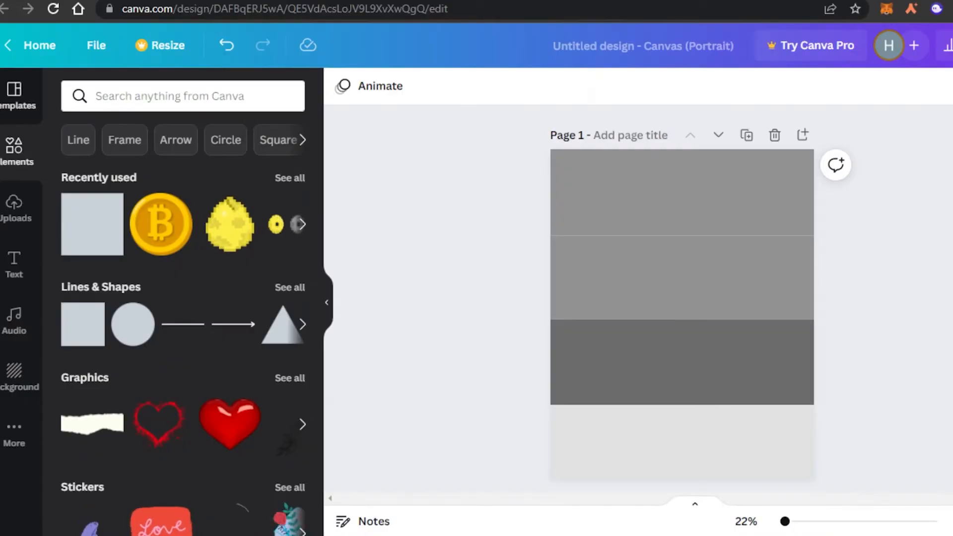
click(633, 204)
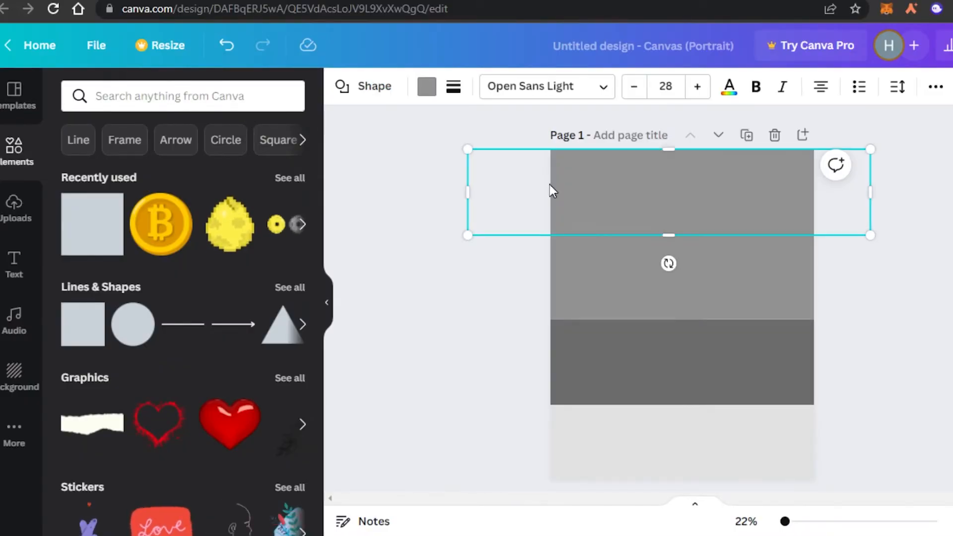
click(427, 88)
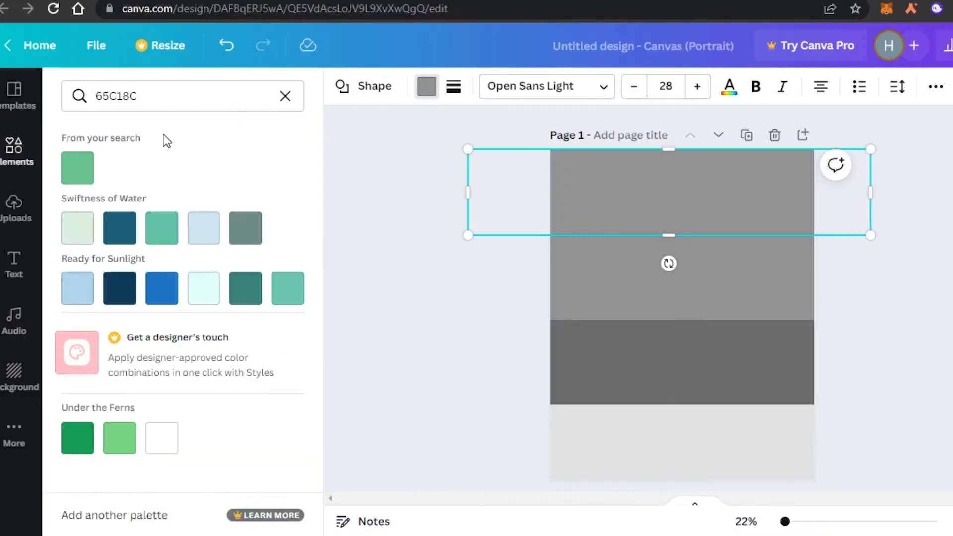
click(82, 164)
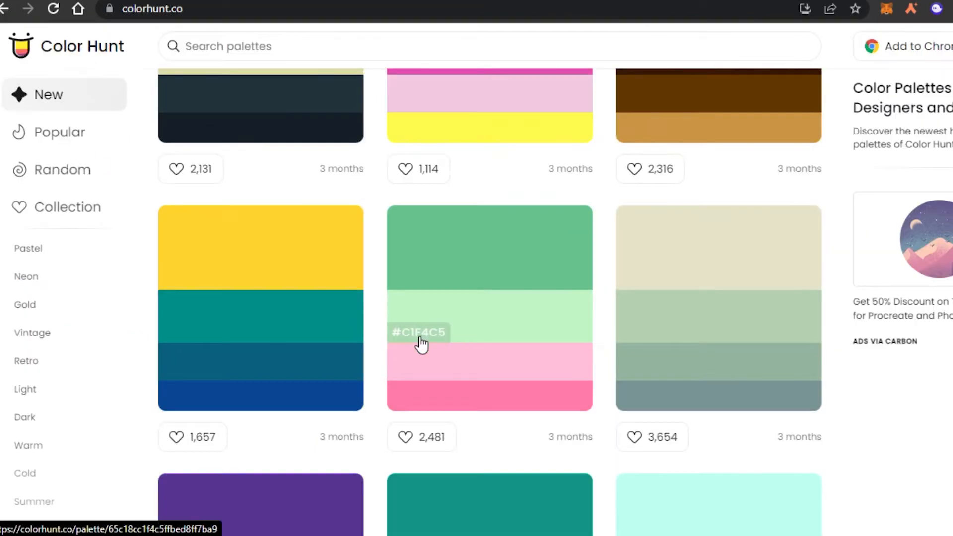
click(421, 344)
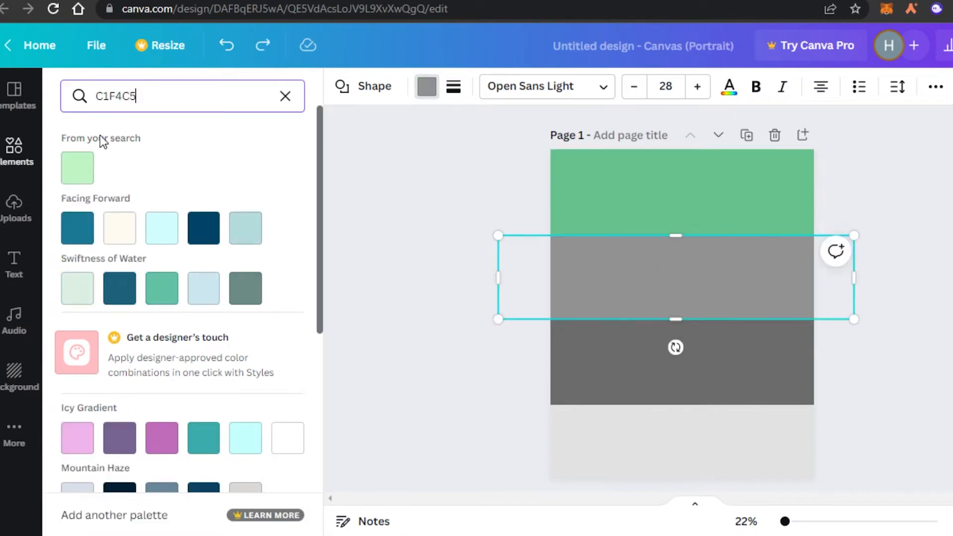
click(78, 169)
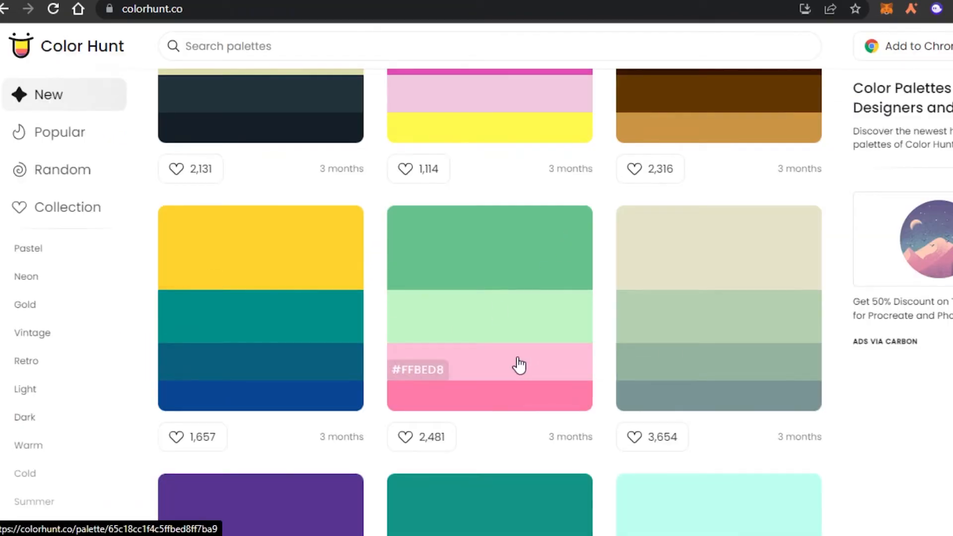
Copy #FFBED8 from the green and pink Color Hunt palette and fill the third band on Canva's page 1 with it.
click(397, 369)
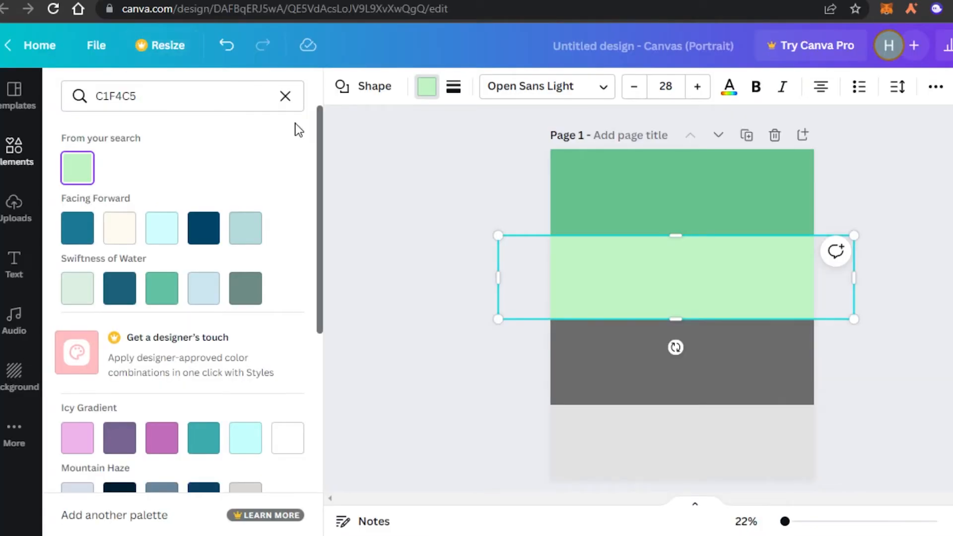
click(620, 353)
click(425, 88)
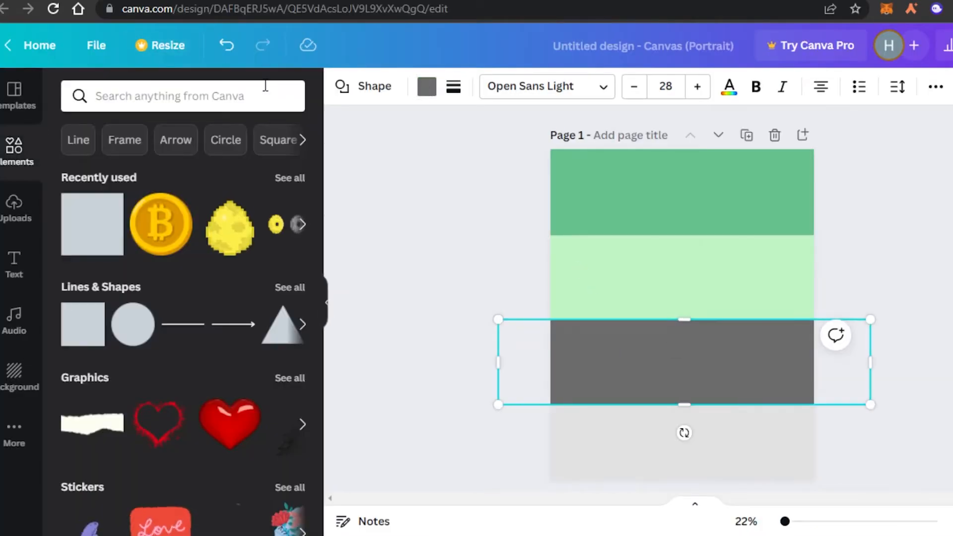
click(427, 87)
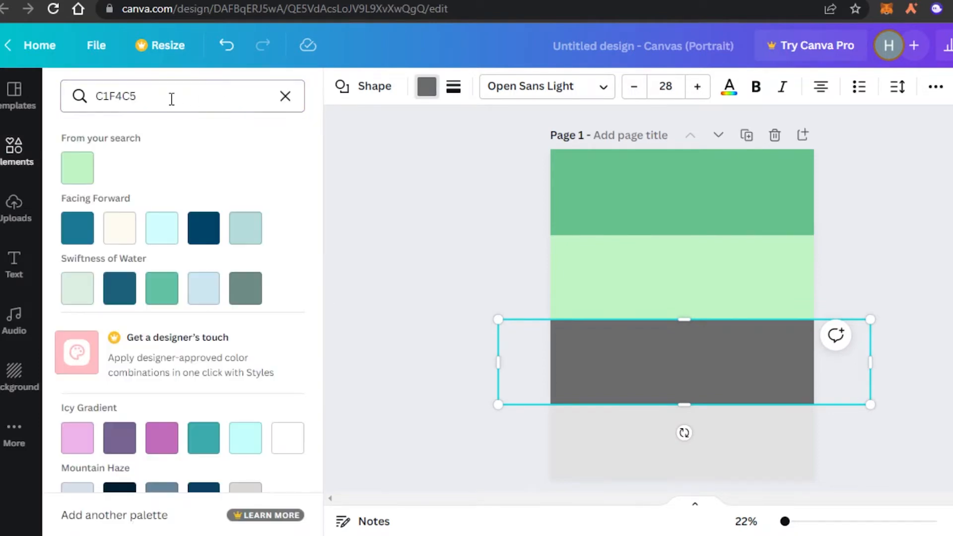
click(170, 95)
key(BackSpace)
key(BackSpace)
key(BackSpace)
key(BackSpace)
key(BackSpace)
key(BackSpace)
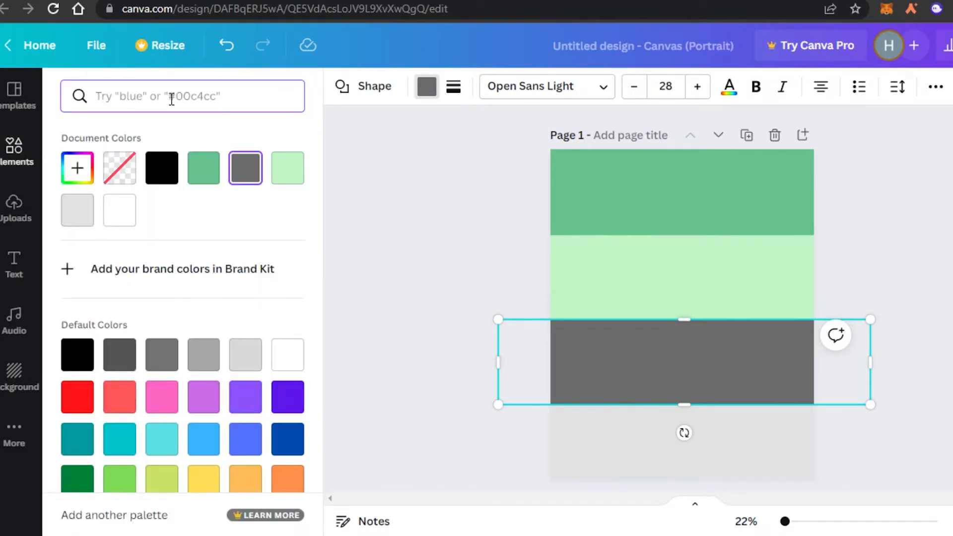
right_click(163, 100)
click(233, 227)
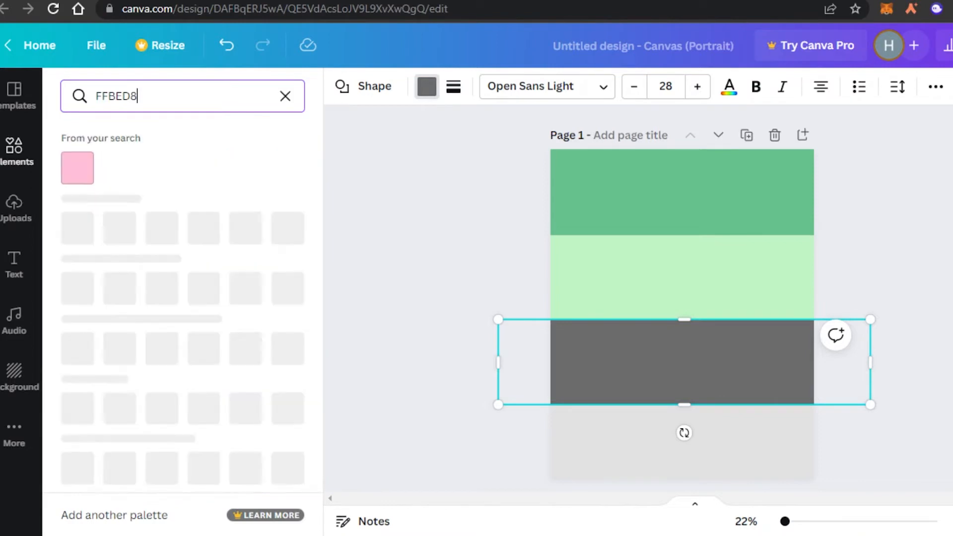
click(79, 170)
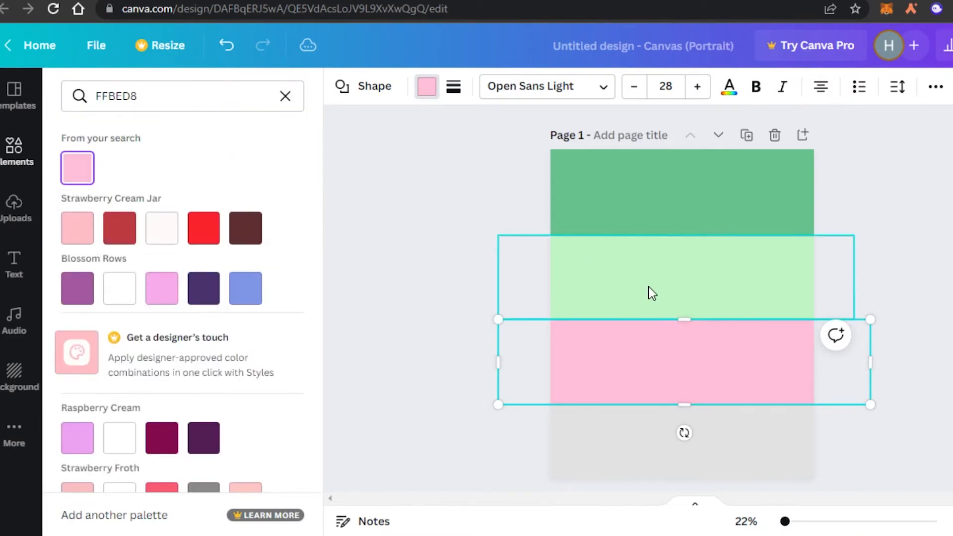
Copy #FF7BA9 from the same Color Hunt palette and fill the fourth, lowest band in Canva with it.
click(683, 467)
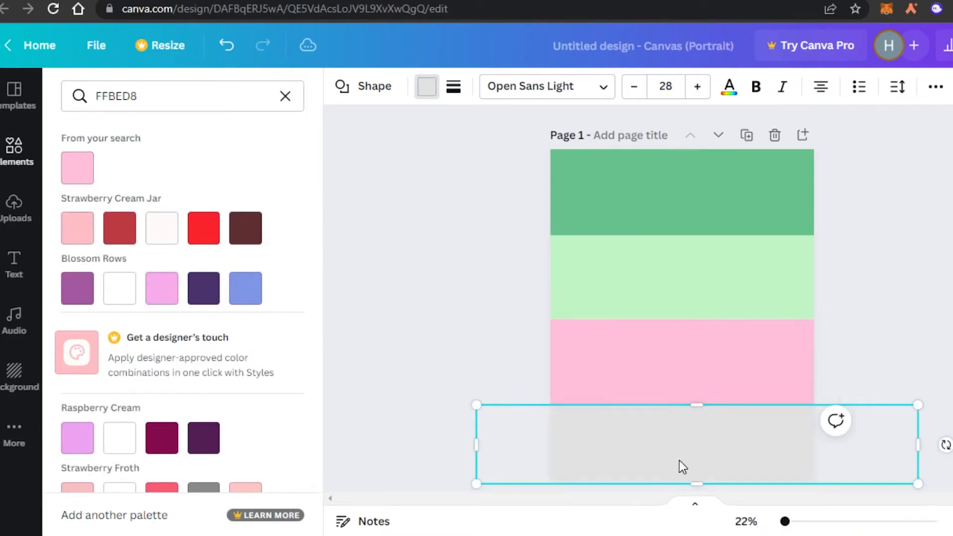
click(615, 1)
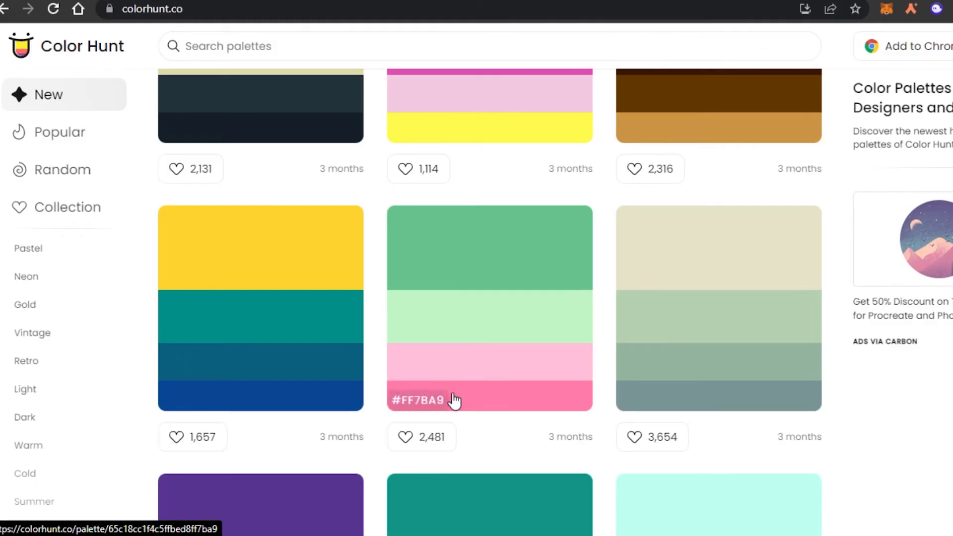
click(432, 400)
click(469, 1)
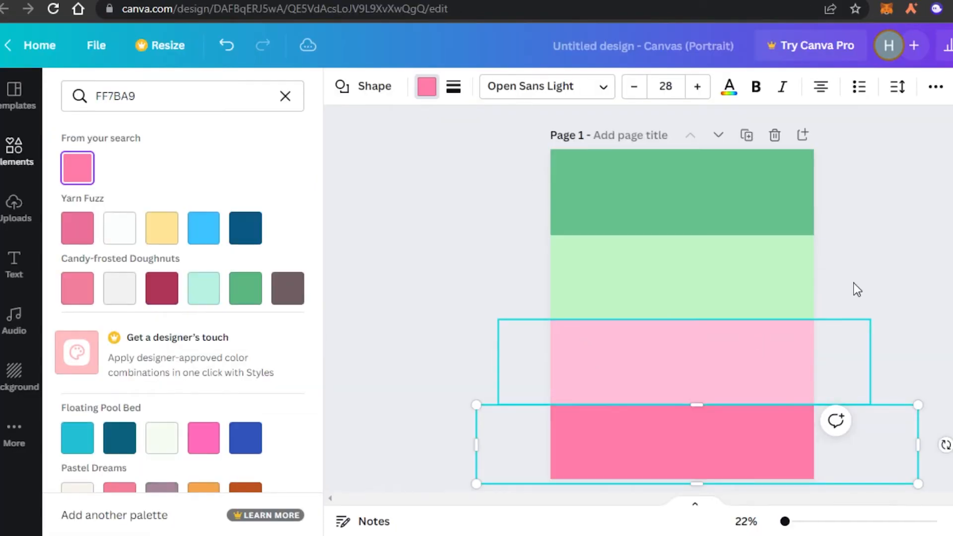
click(926, 253)
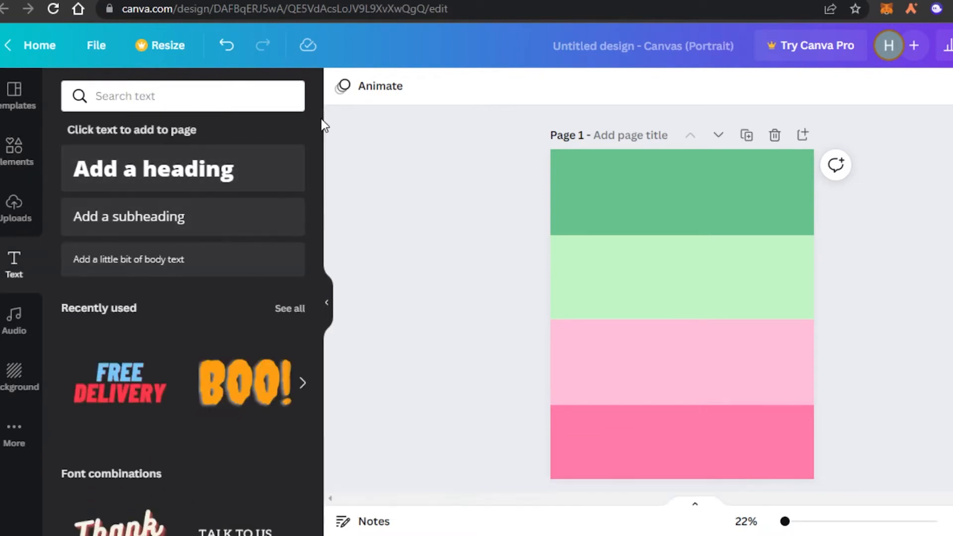
Add the SPIRIT NIGHT font combination from the text library to page 1, enlarge it and center it on the page.
drag(319, 125, 316, 457)
scroll(316, 413, down, 1)
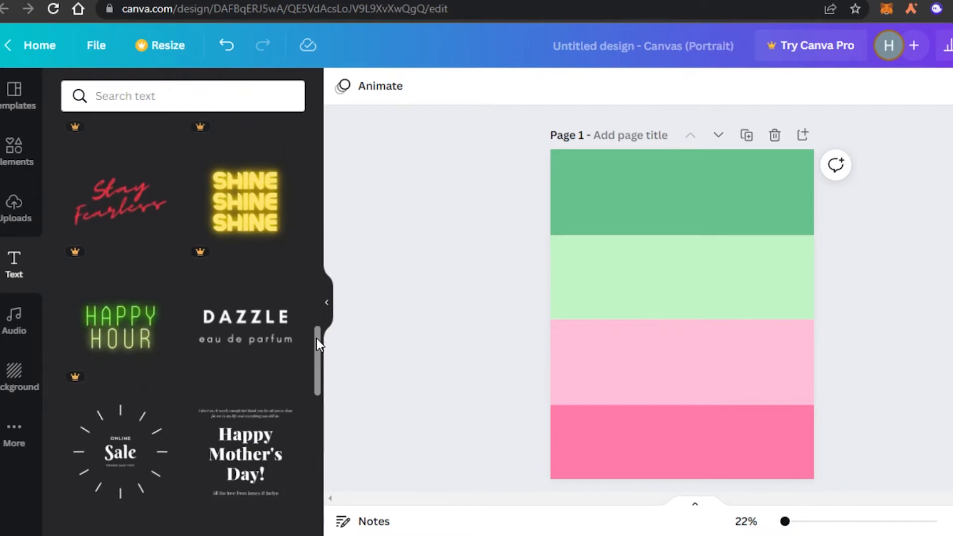
drag(317, 340, 322, 491)
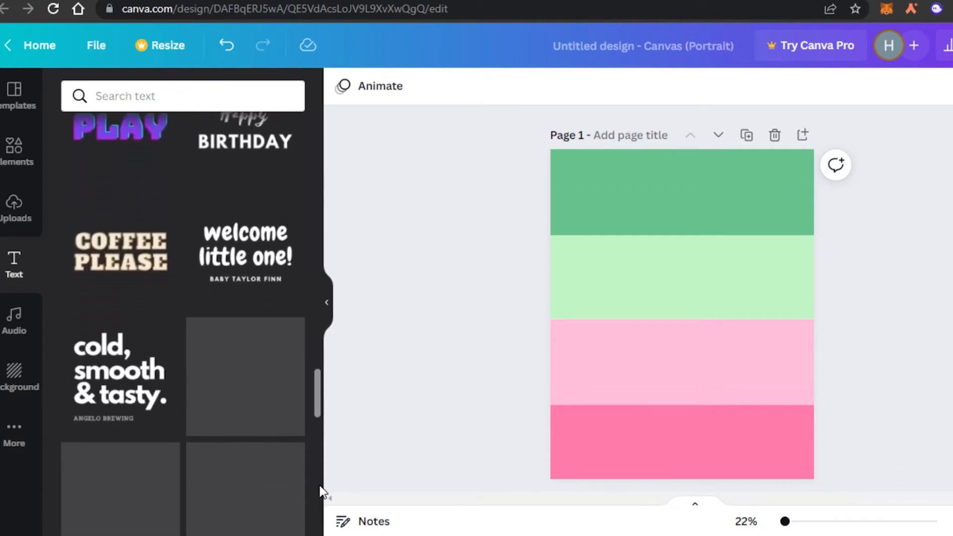
drag(317, 395, 323, 490)
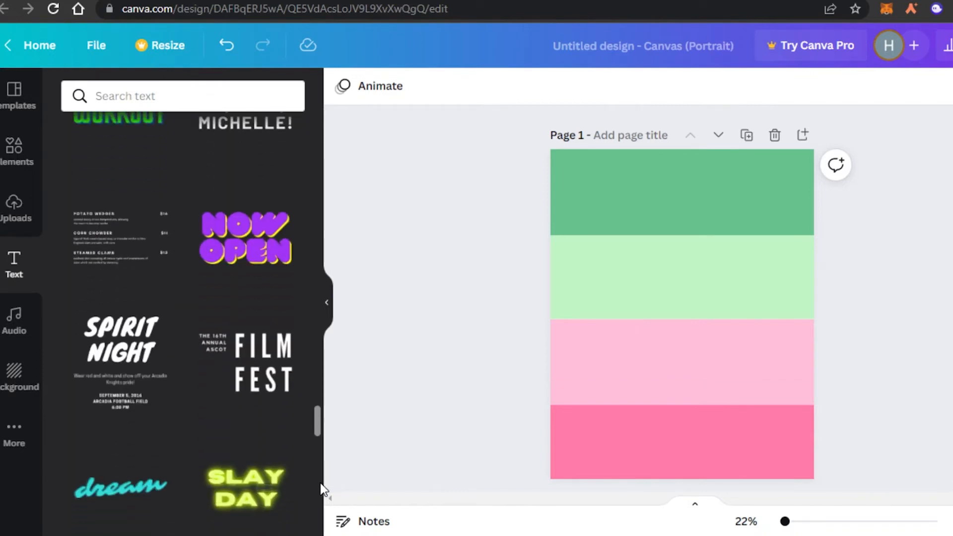
click(130, 351)
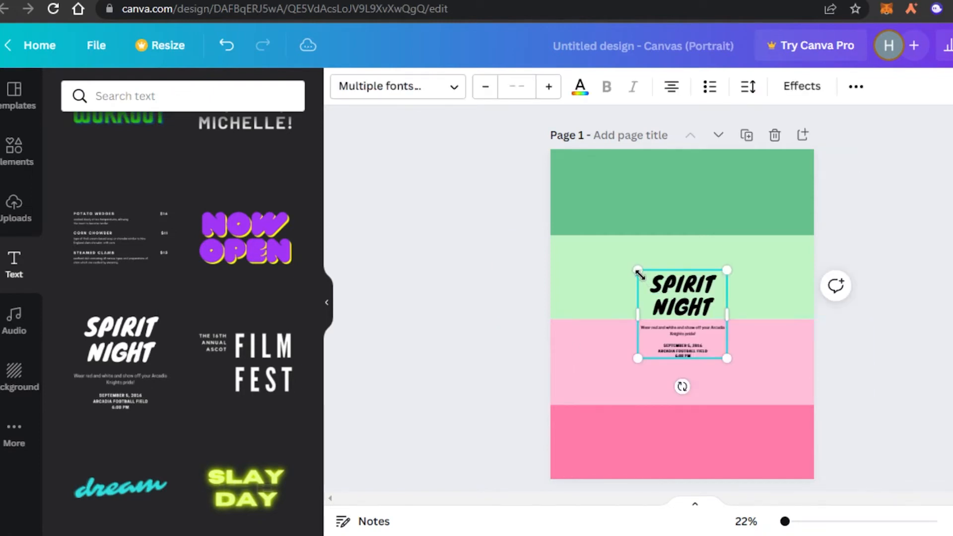
drag(640, 275, 563, 167)
drag(654, 284, 698, 308)
Delete the date and venue lines and the small description from the SPIRIT NIGHT text group, keeping only the heading.
click(710, 357)
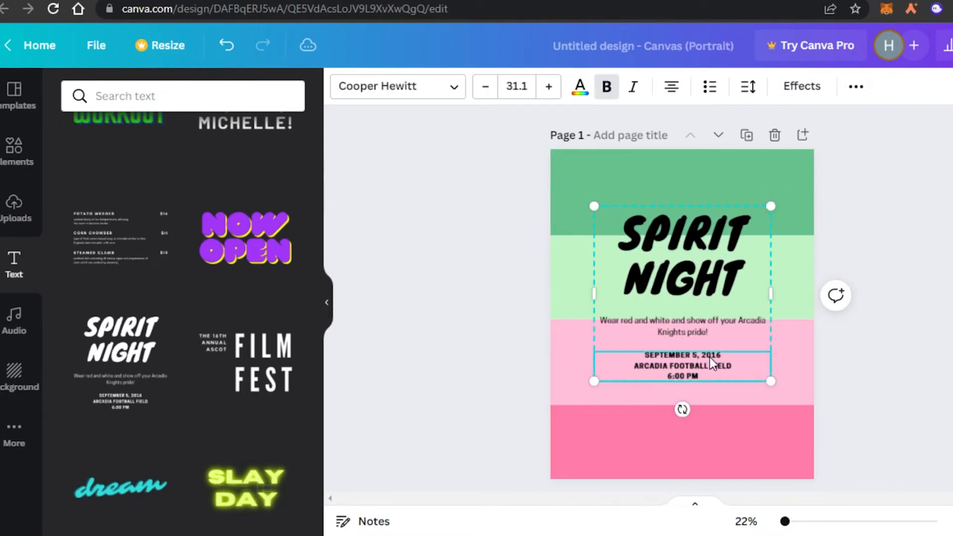
click(692, 337)
click(692, 359)
right_click(692, 359)
click(733, 256)
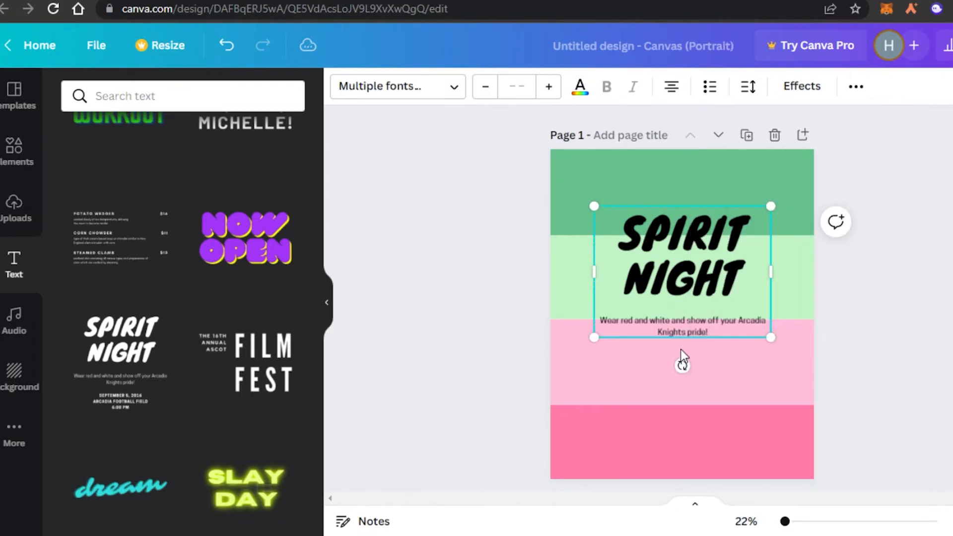
click(664, 330)
right_click(663, 329)
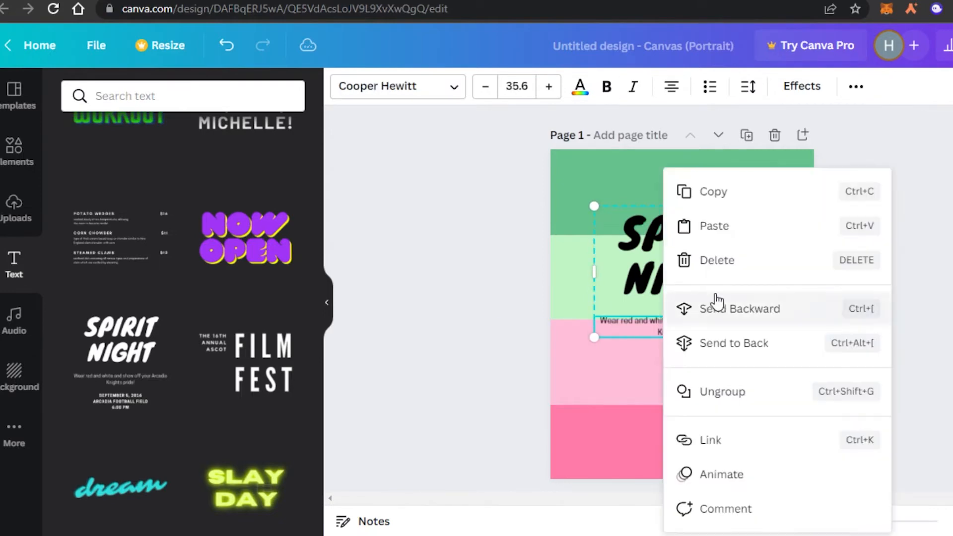
click(722, 263)
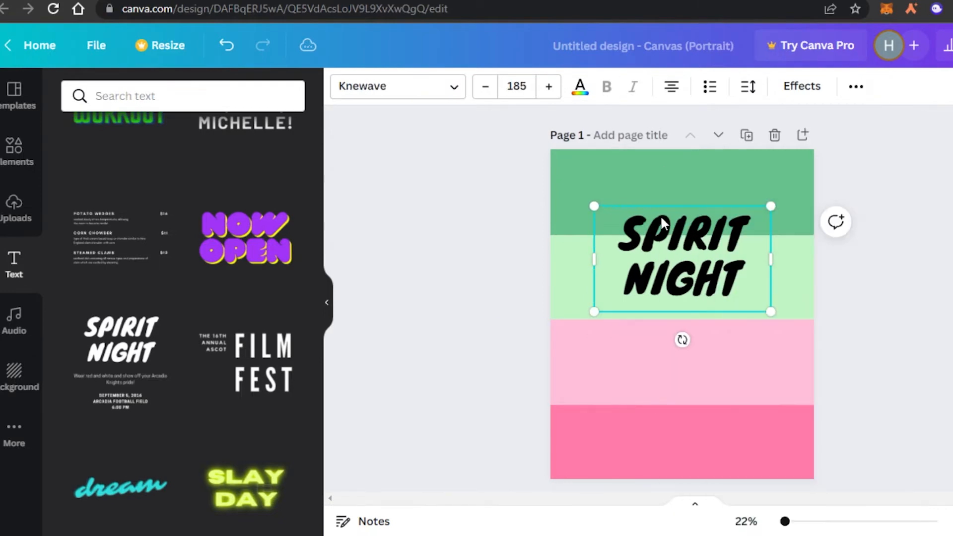
Replace the SPIRIT NIGHT heading text with DREAMS COME TRUE.
double_click(716, 279)
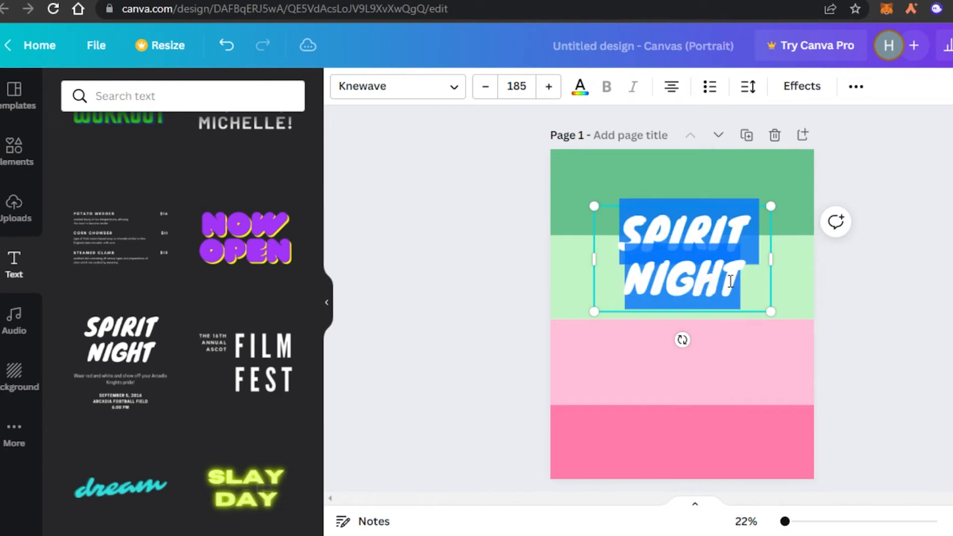
key(BackSpace)
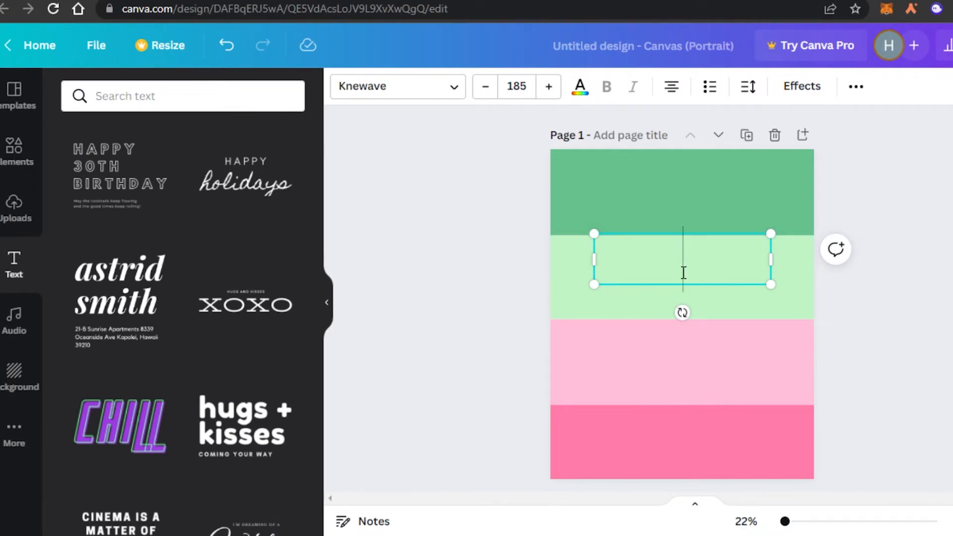
key(ctrl+v)
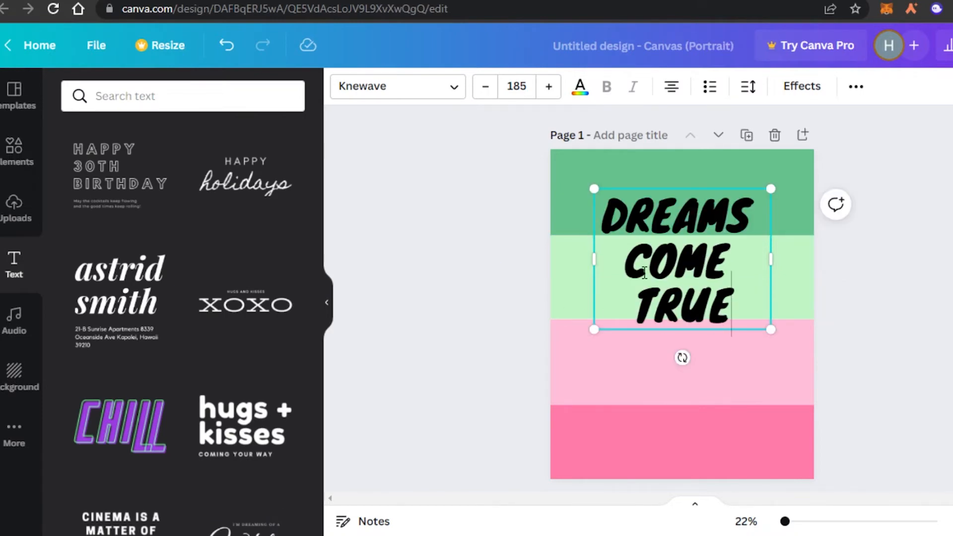
Increase the line spacing evenly across the three lines of DREAMS COME TRUE and move the text down to the page's center.
click(743, 96)
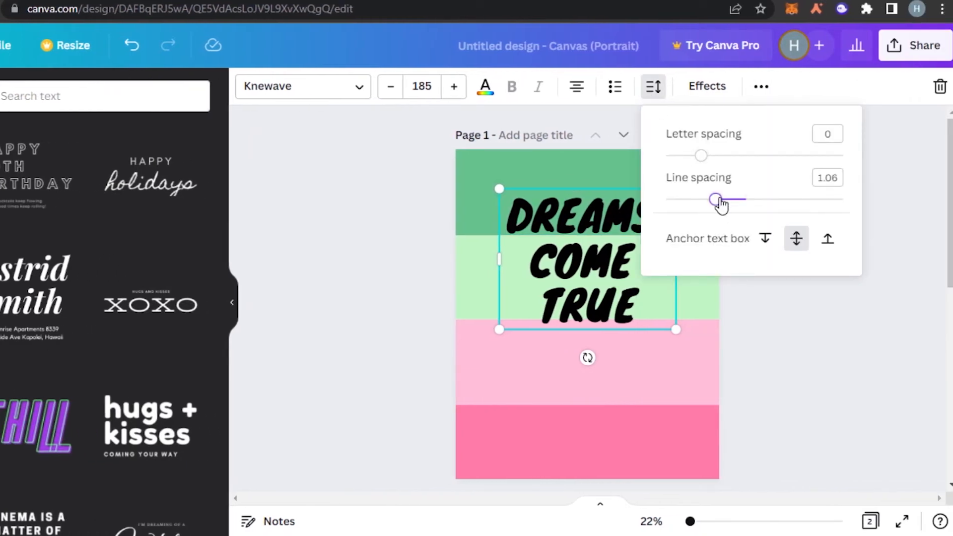
drag(721, 205, 794, 209)
click(549, 234)
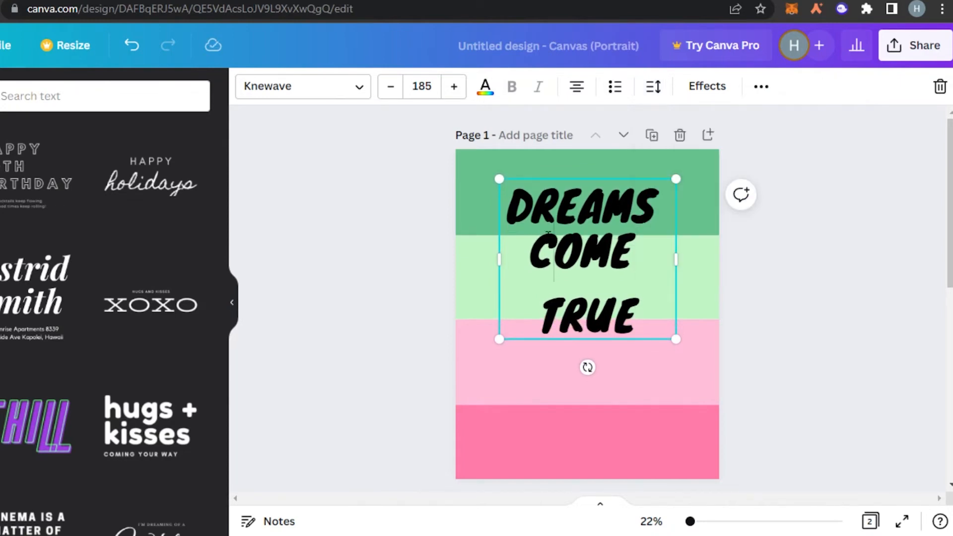
drag(507, 206, 635, 304)
click(764, 421)
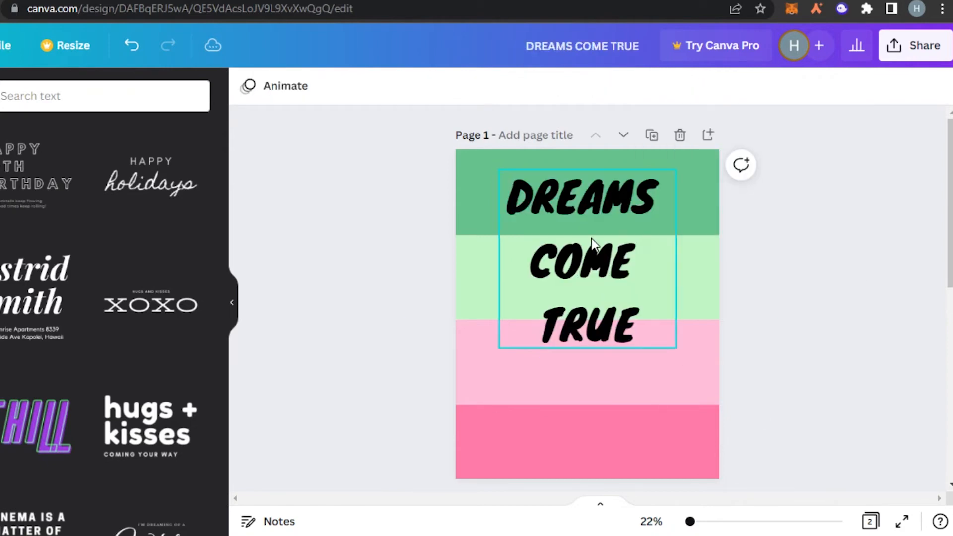
drag(594, 243, 590, 293)
click(851, 323)
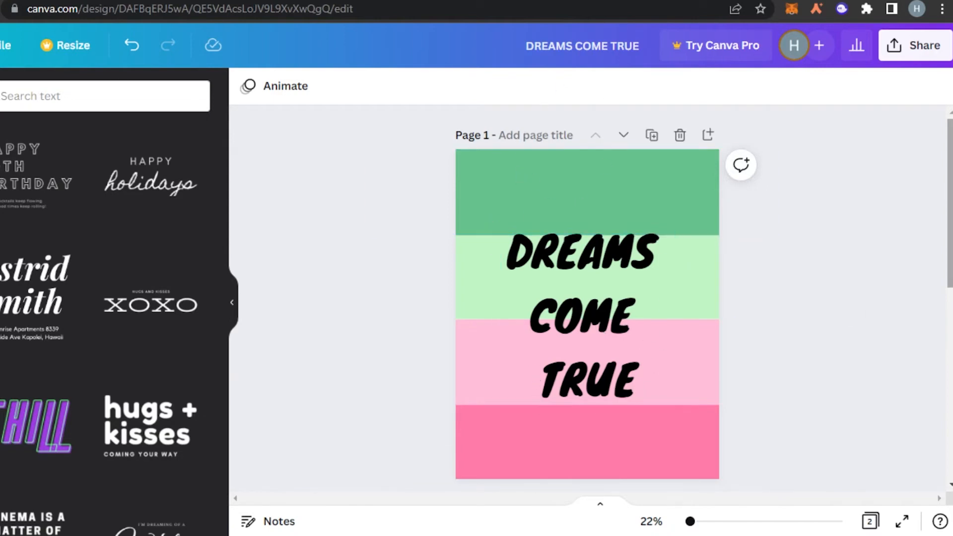
Select the blank page 2 and open the elements library.
drag(951, 203, 950, 380)
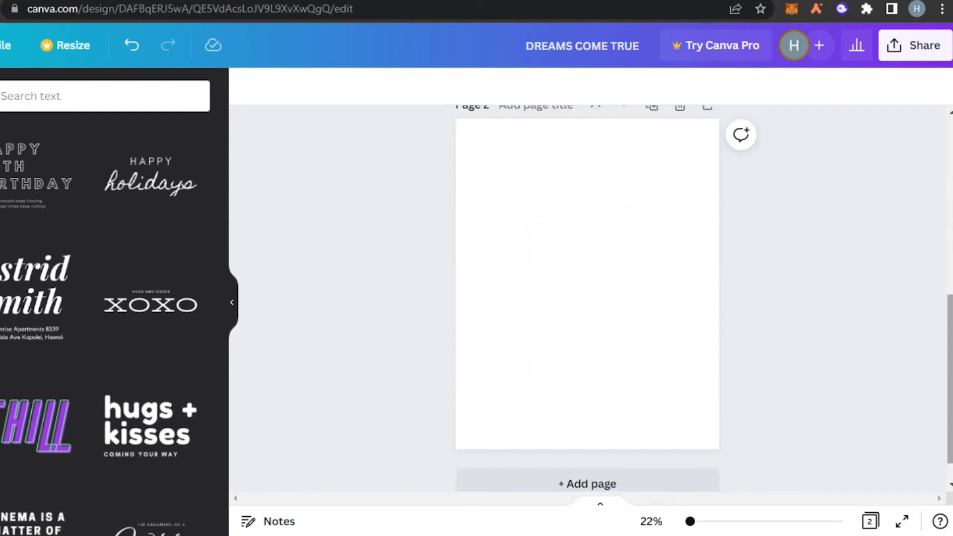
click(622, 279)
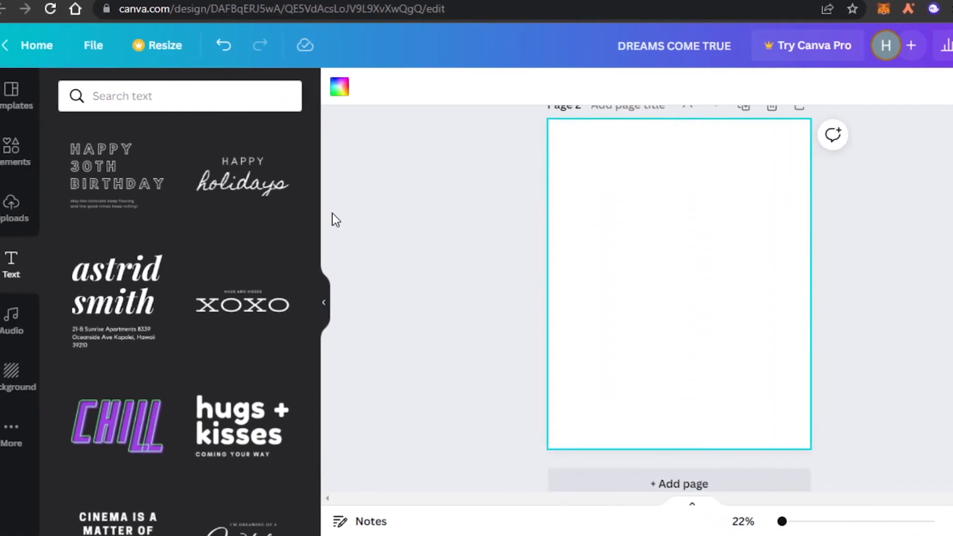
click(30, 173)
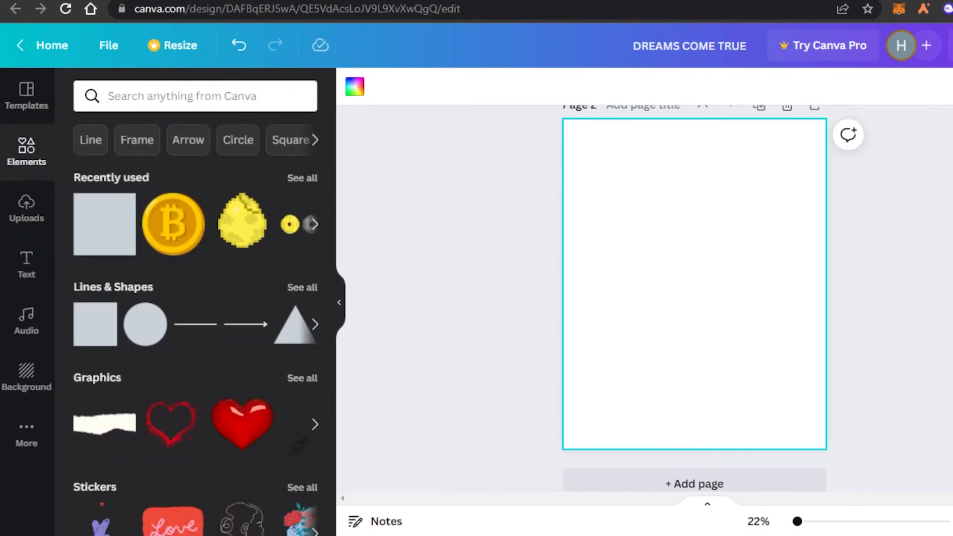
Browse the Color Hunt palettes, open the #3A3845, #F7CCAC, #C69B7B, #826F66 palette, and copy the #F7CCAC code.
scroll(760, 261, up, 1)
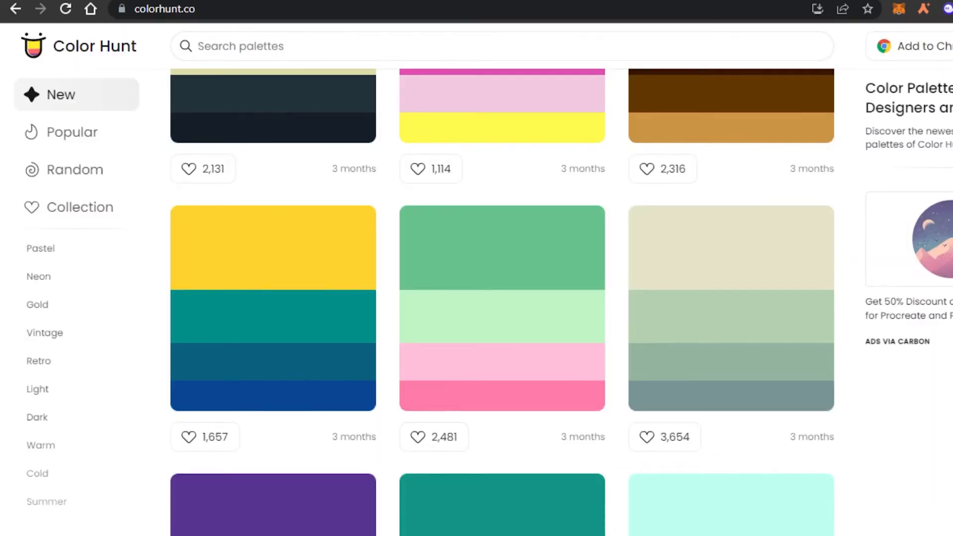
scroll(502, 303, up, 15)
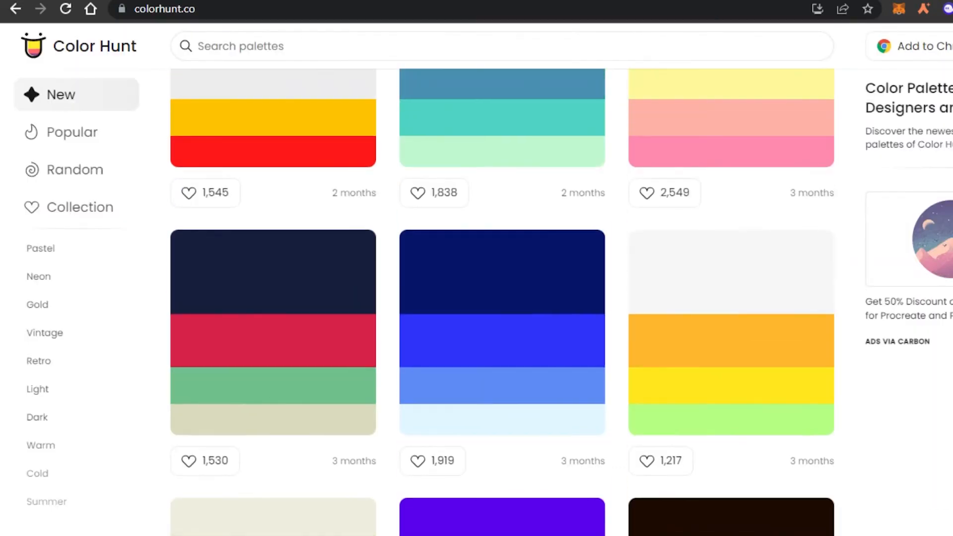
scroll(503, 303, up, 10)
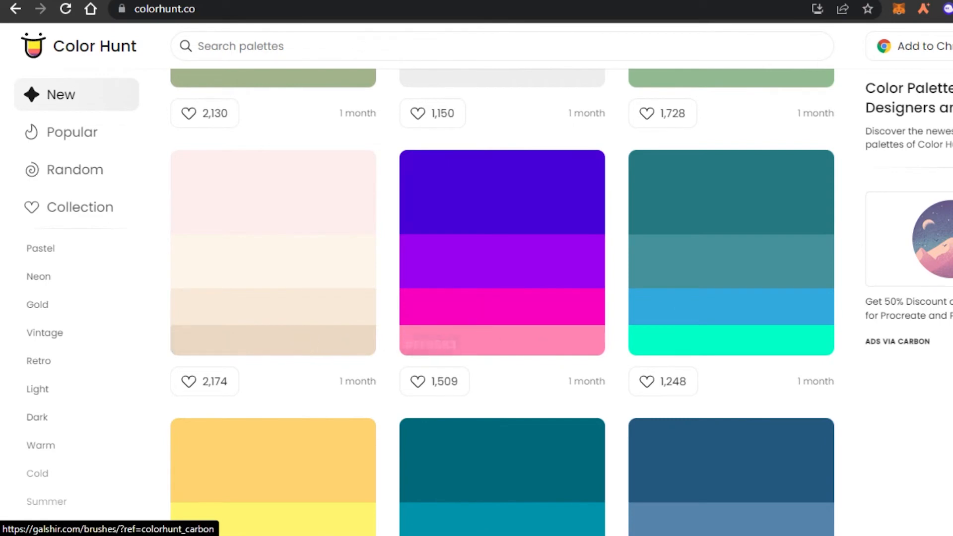
scroll(755, 324, down, 10)
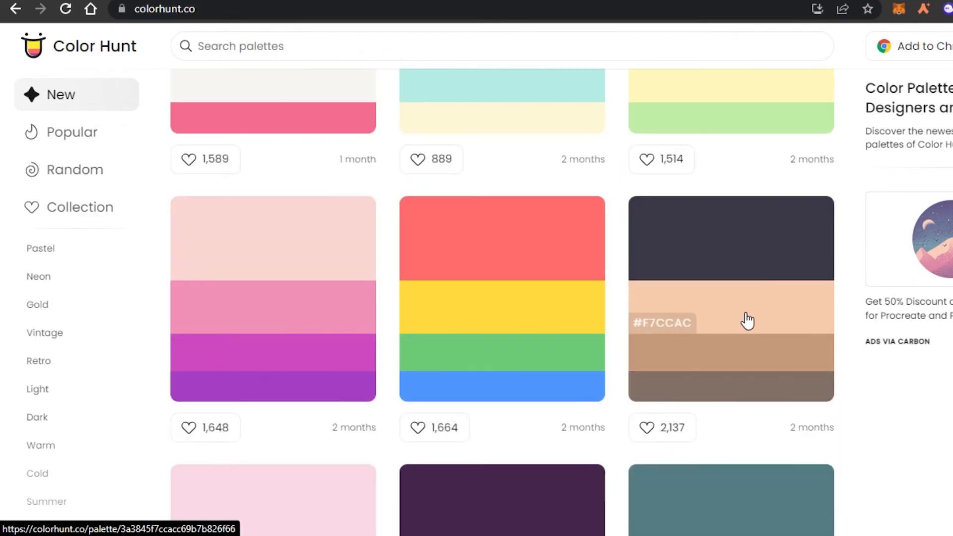
click(702, 328)
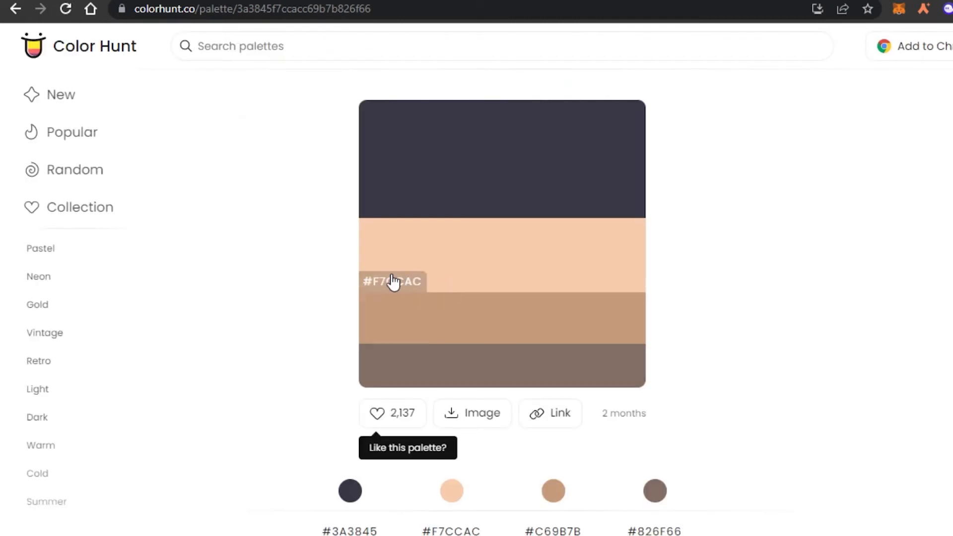
click(394, 282)
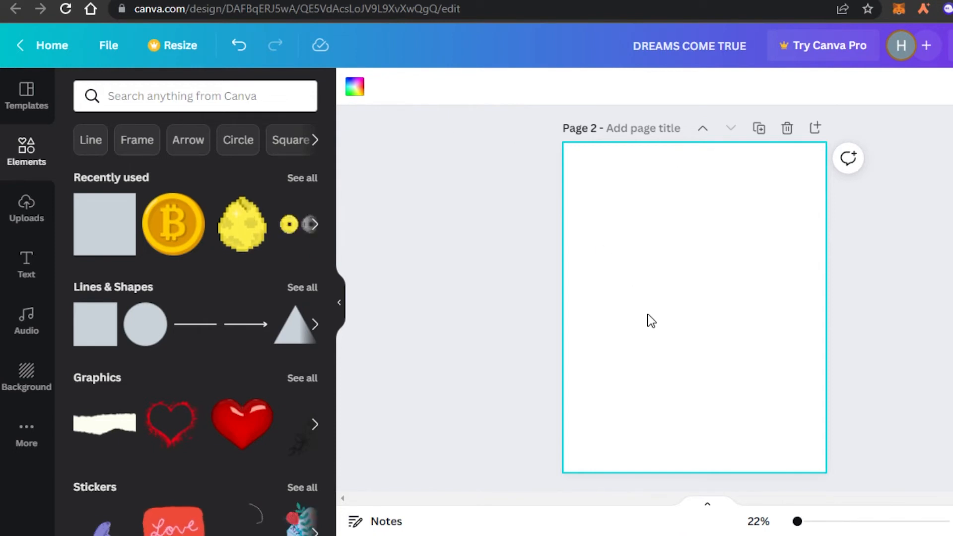
Switch back to Canva and set the page 2 background color to F7CCAC.
click(355, 87)
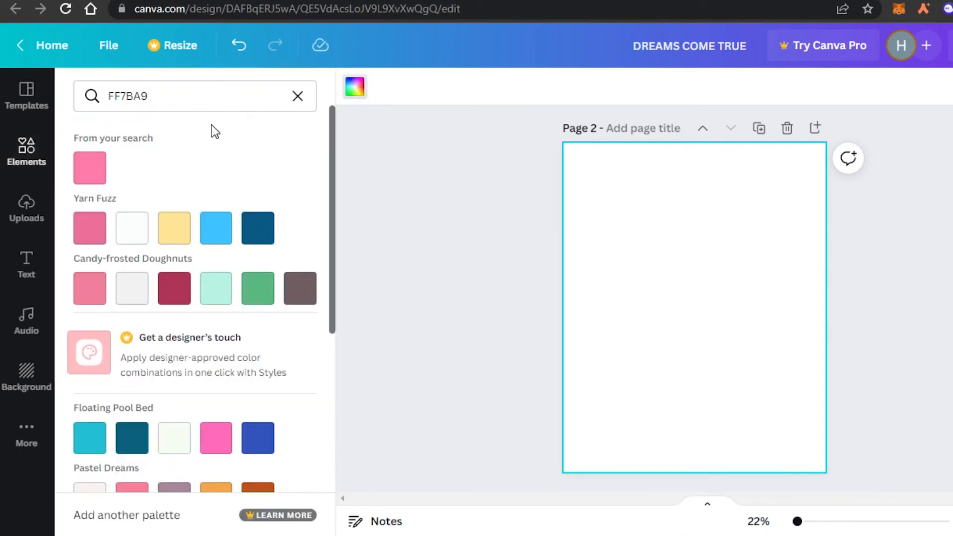
click(298, 96)
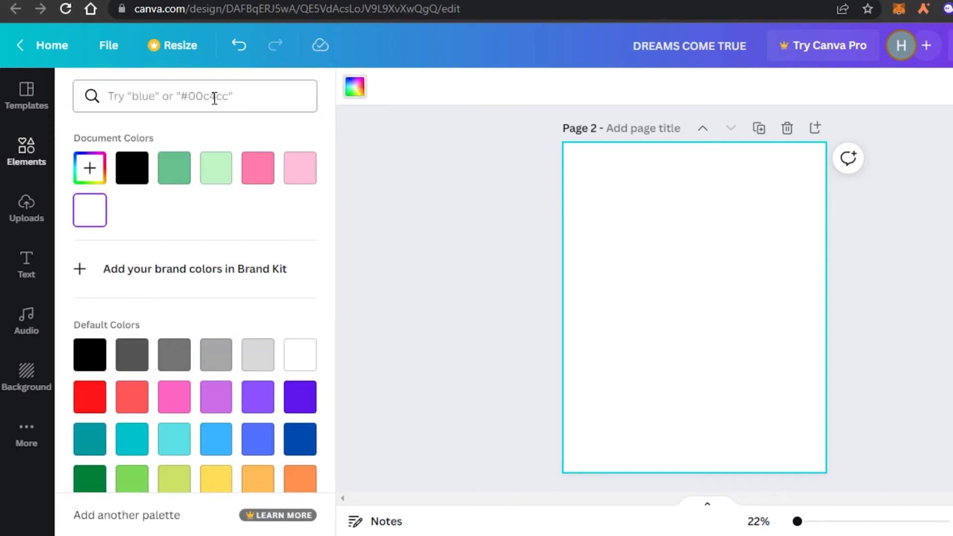
click(215, 98)
right_click(213, 96)
click(281, 237)
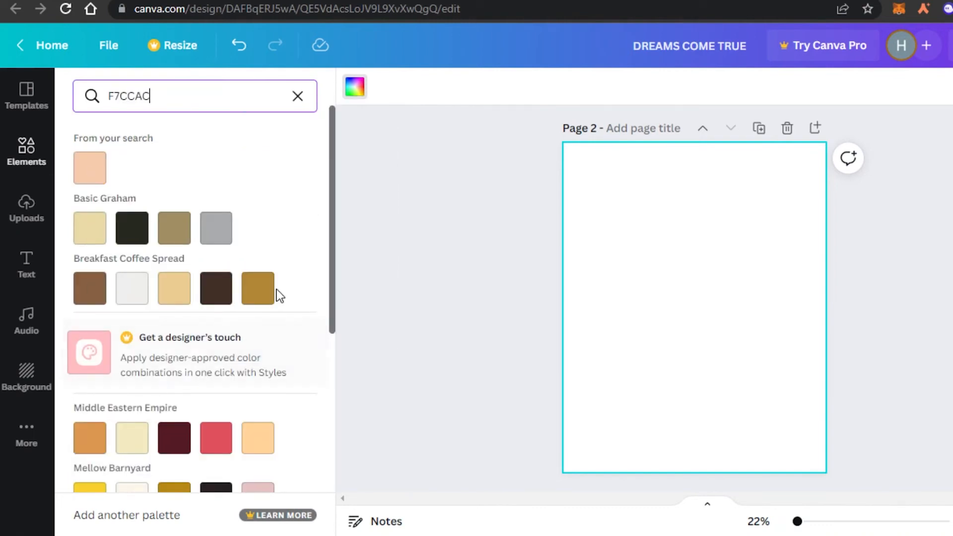
drag(332, 282, 344, 162)
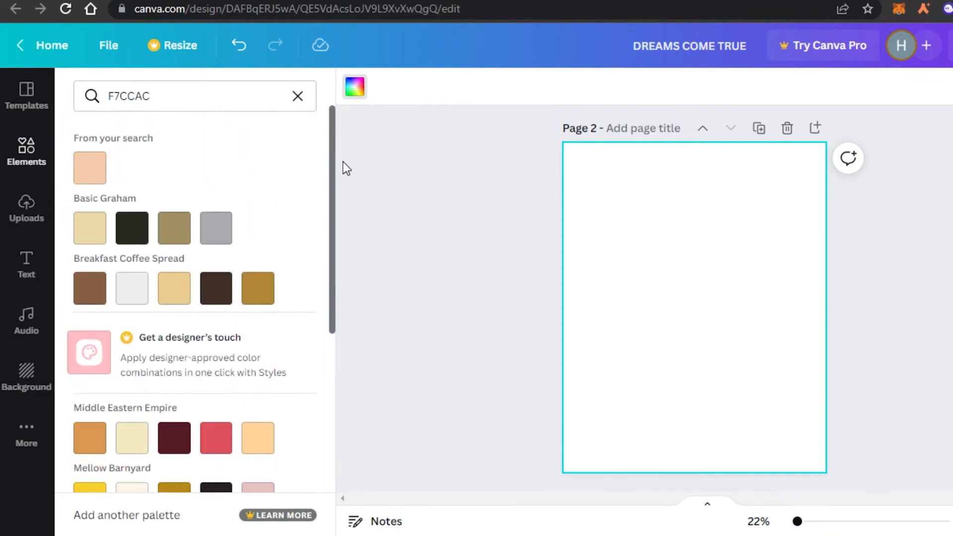
click(102, 171)
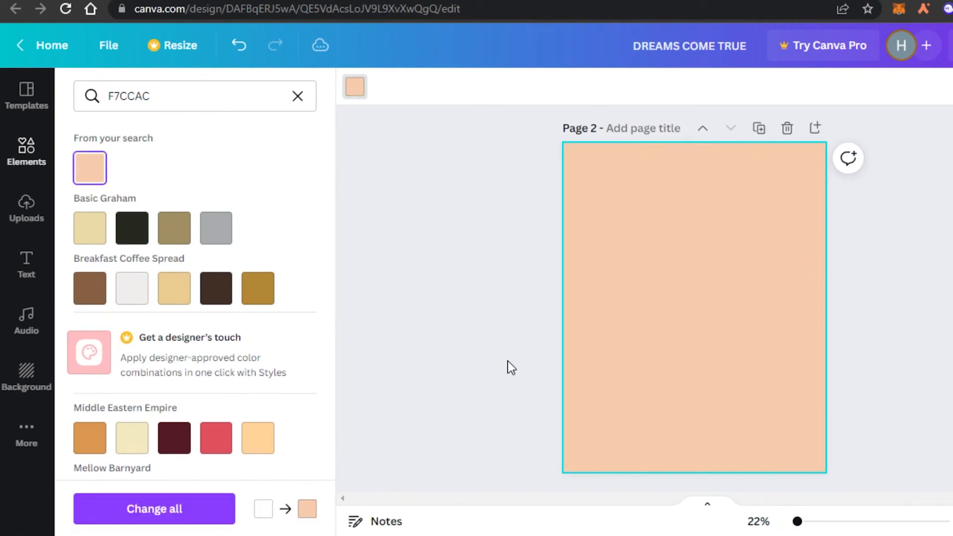
click(830, 309)
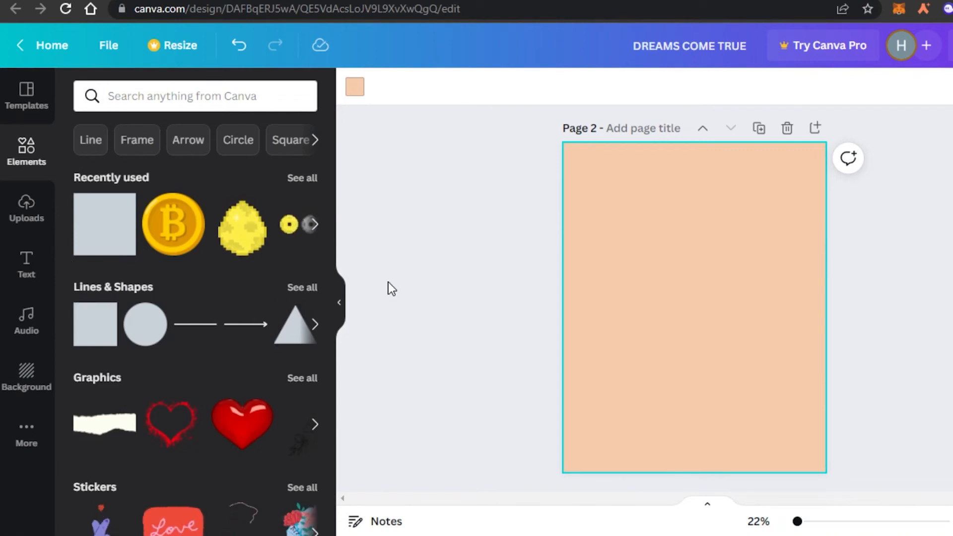
click(302, 287)
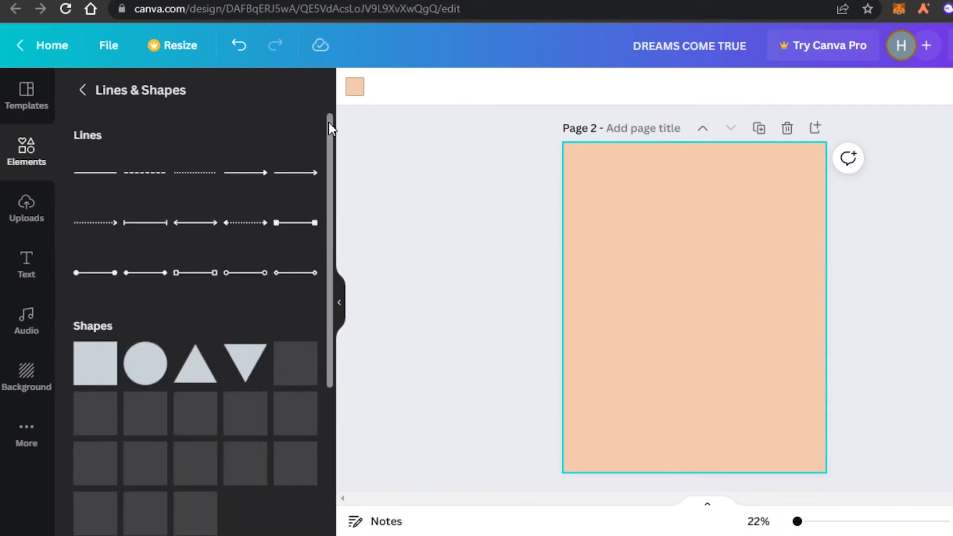
drag(331, 136, 335, 323)
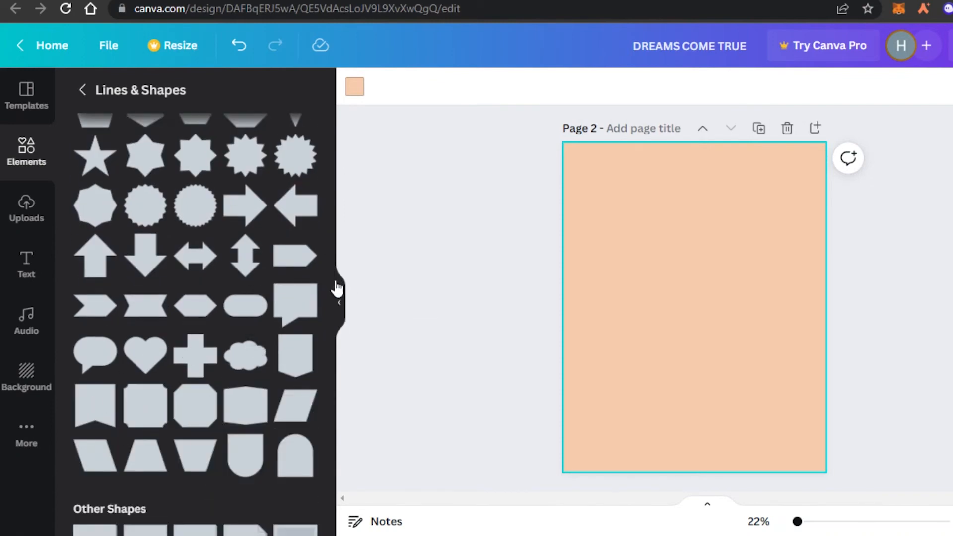
drag(332, 272, 328, 490)
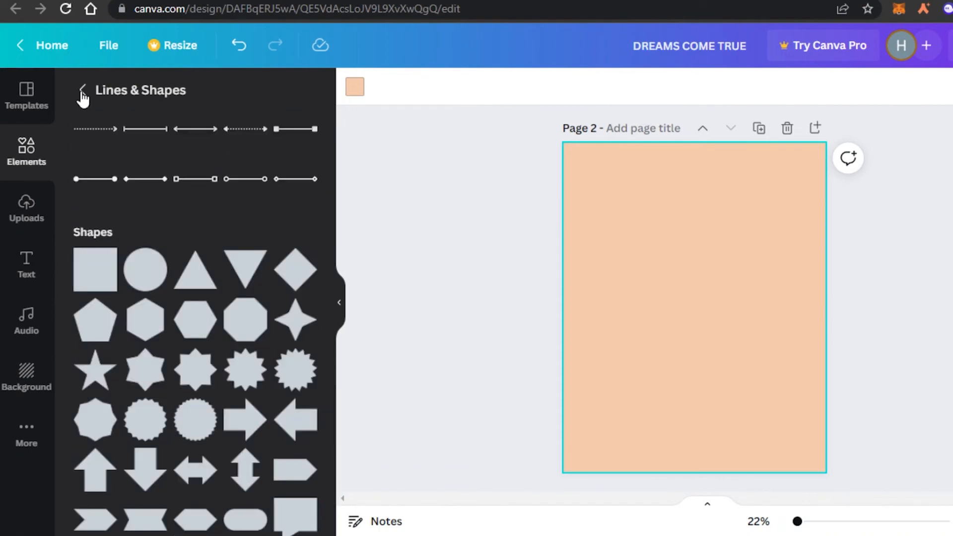
click(83, 91)
Add the irregular rounded-square frame from the Frames collection to page 2, enlarge it and center it on the page.
drag(331, 166, 329, 261)
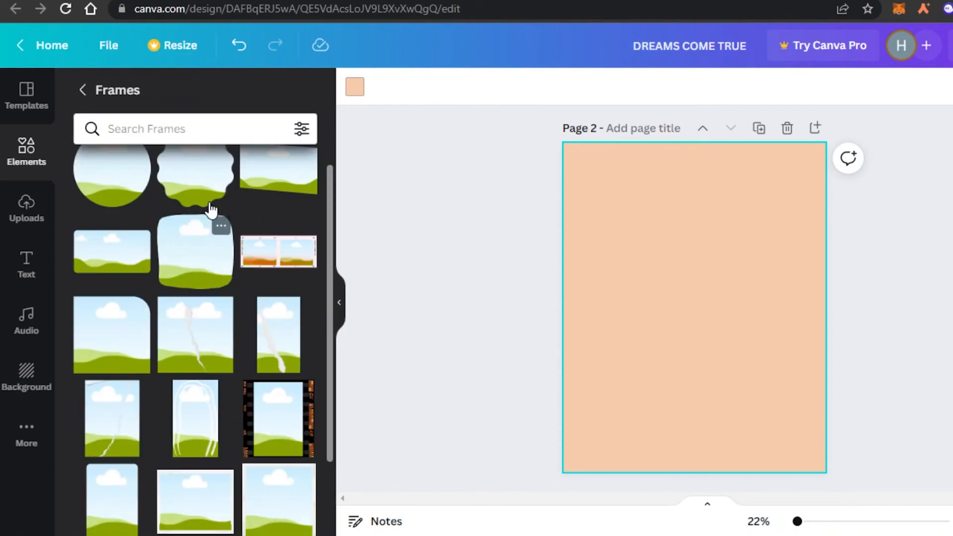
click(201, 258)
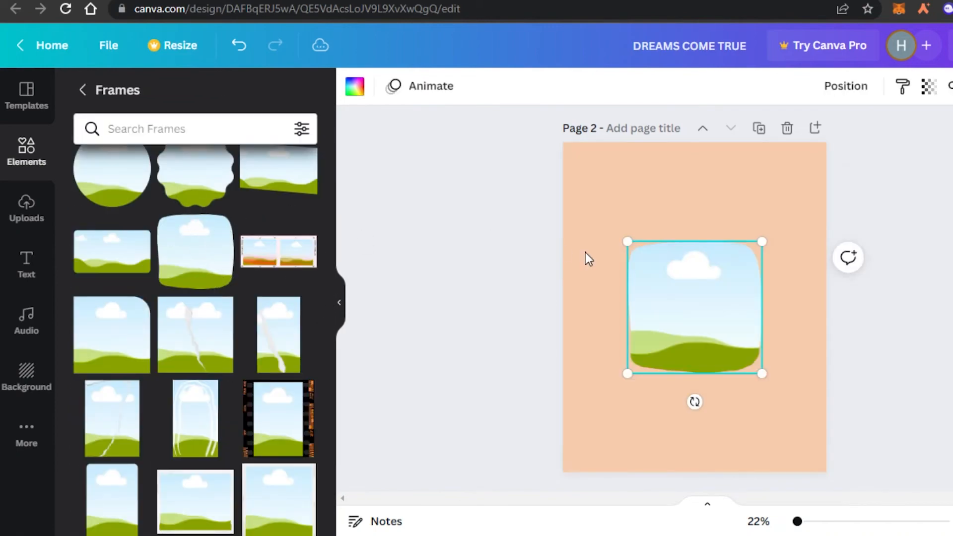
drag(627, 241, 603, 164)
drag(660, 324, 679, 341)
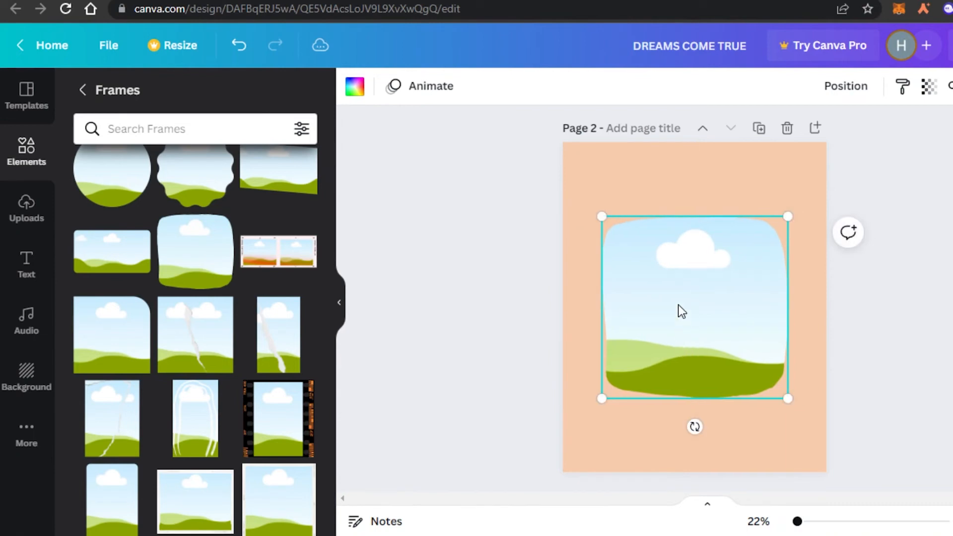
Try the tan, dark brown and light gray Breakfast Coffee Spread swatches as the rounded frame's fill color.
click(356, 88)
click(174, 288)
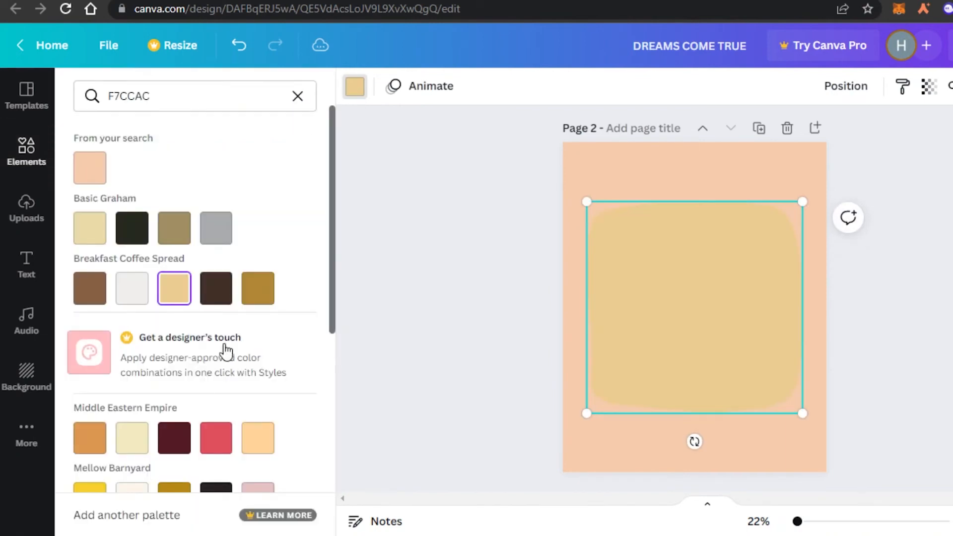
click(217, 293)
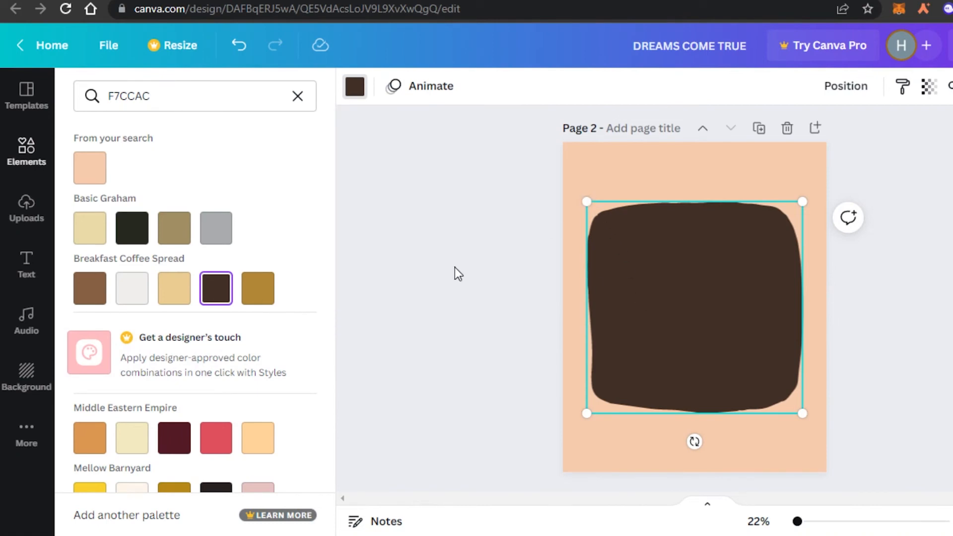
click(127, 297)
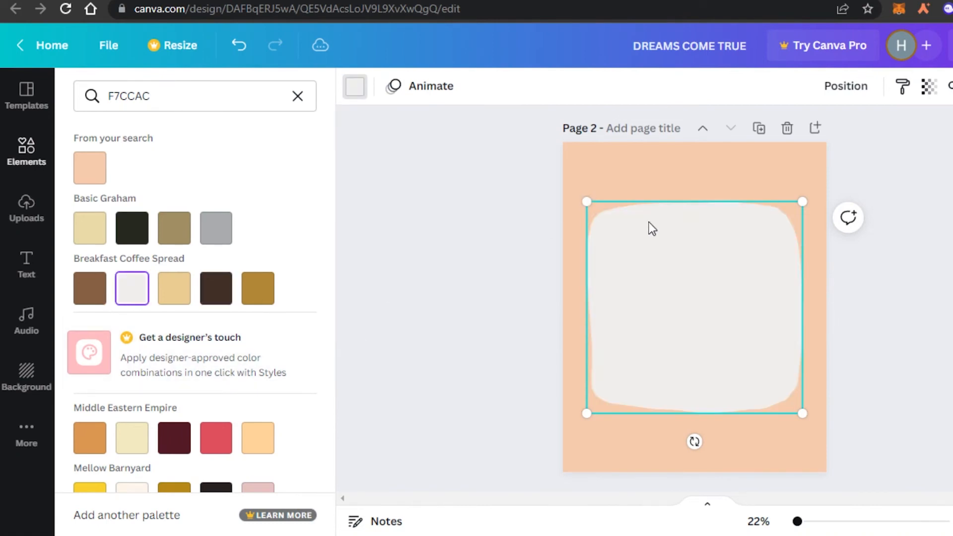
Enlarge the rounded frame to about 14.6 by 14.2 and recenter it on page 2.
drag(582, 200, 571, 162)
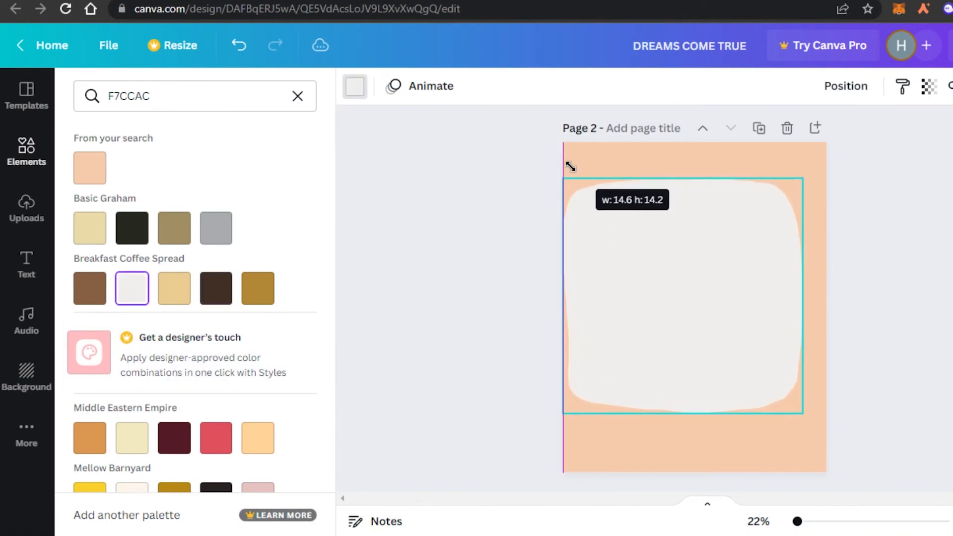
drag(656, 324, 667, 337)
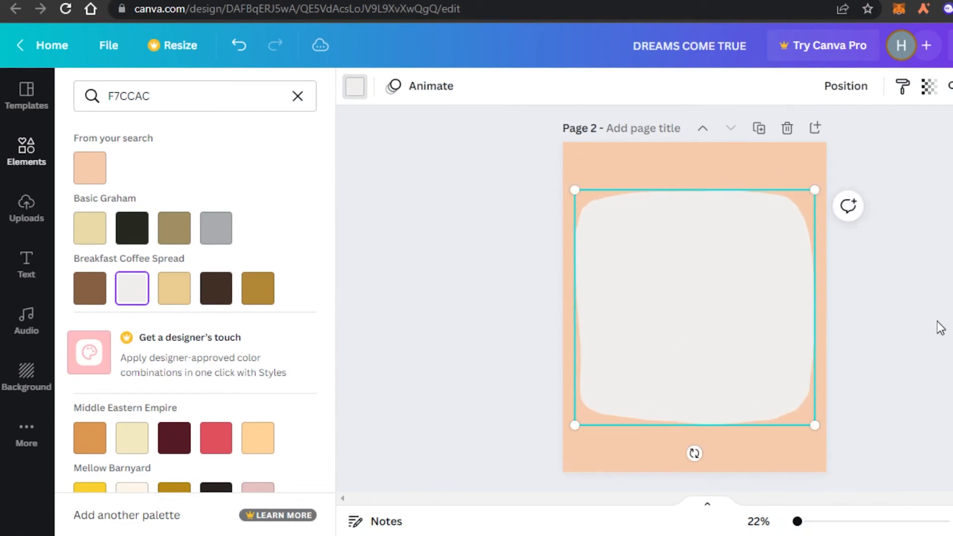
click(925, 325)
Try the turbaned woman in profile from the Painterly Kwanzaa Women Portraits collection on page 2.
scroll(327, 412, down, 5)
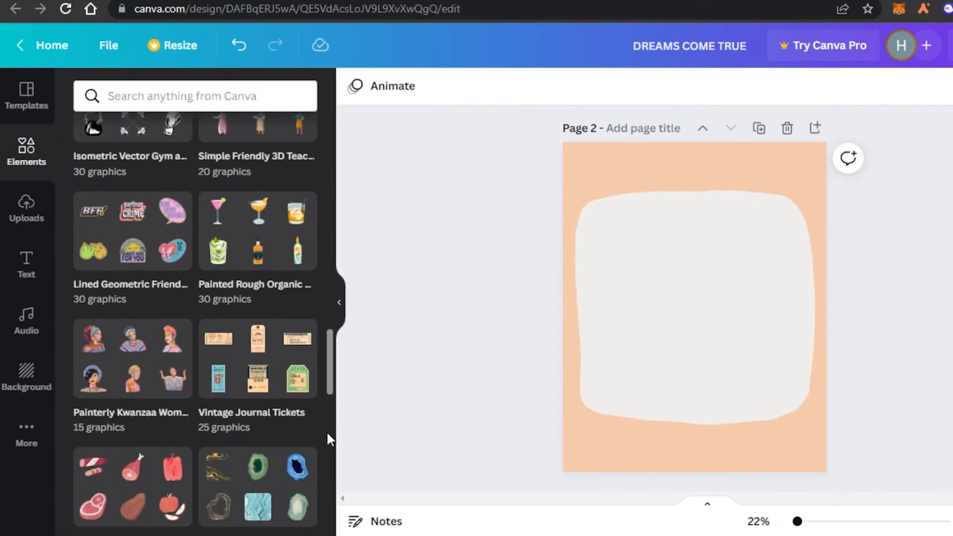
drag(327, 435, 332, 457)
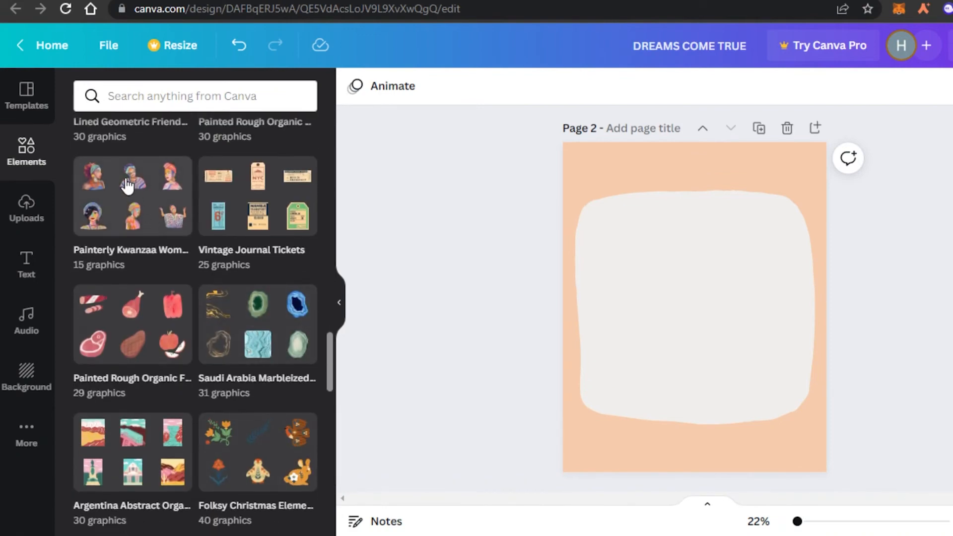
click(114, 204)
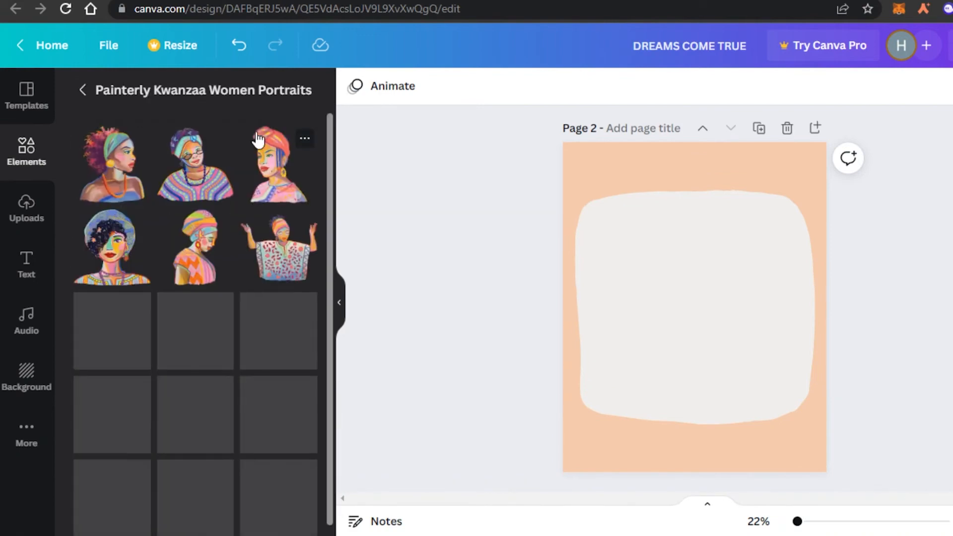
click(194, 248)
key(ctrl+z)
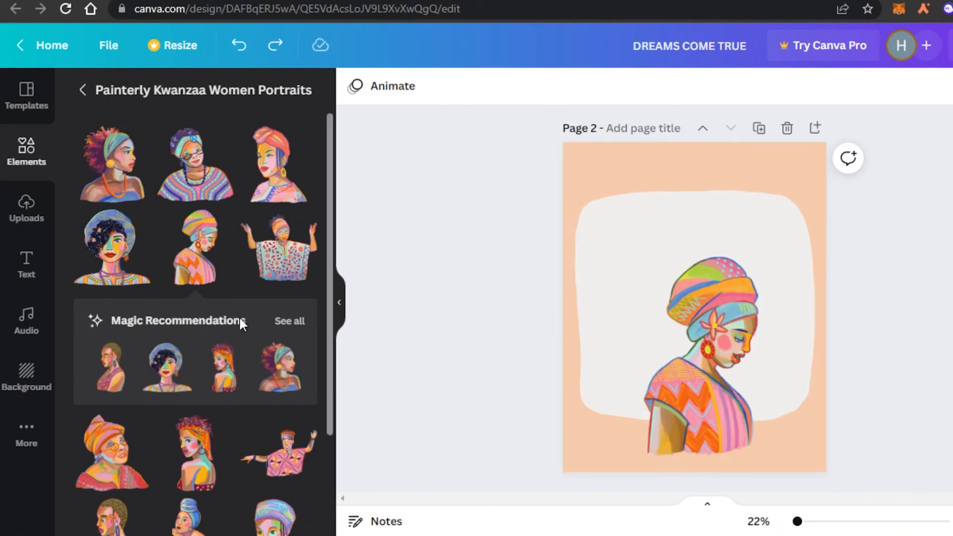
click(82, 90)
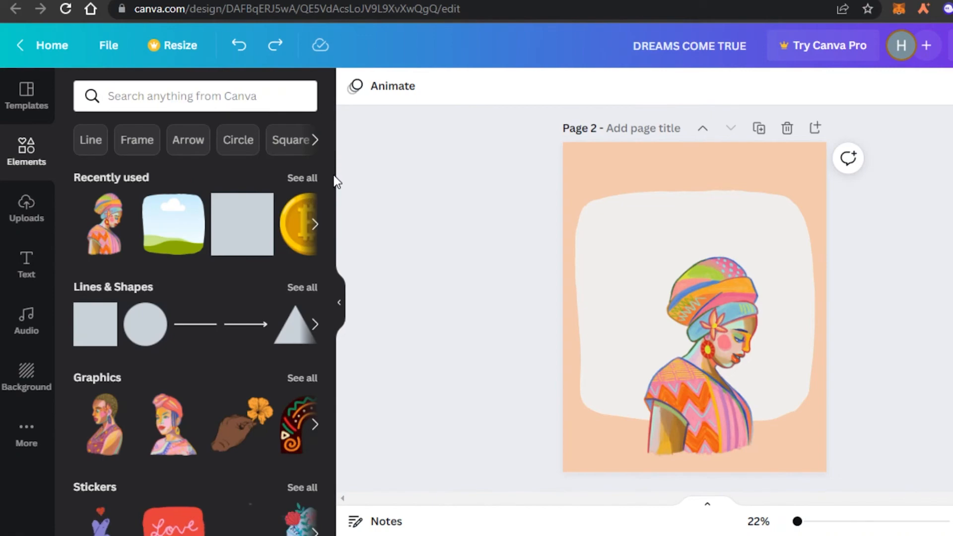
Search the graphics for Woman and add the white line-art face to page 2.
scroll(330, 224, down, 15)
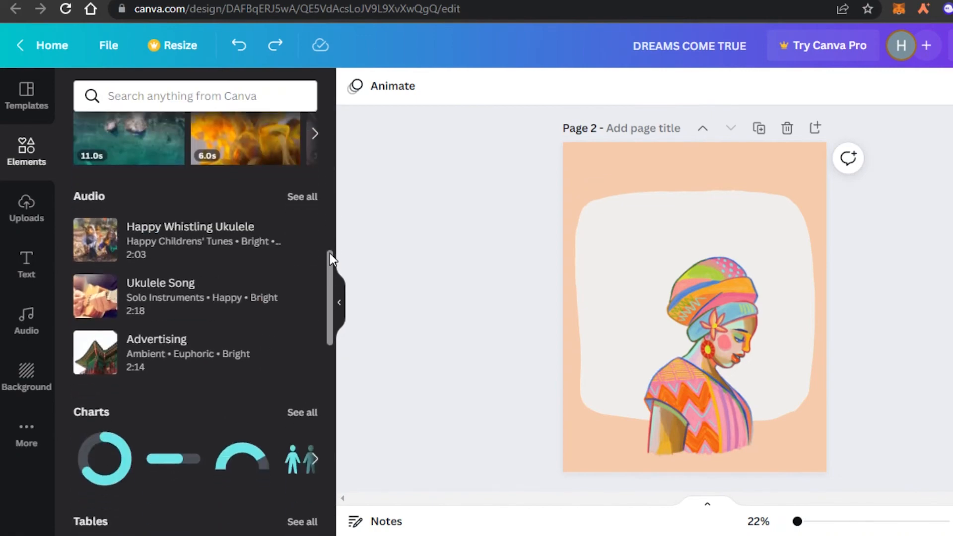
scroll(329, 358, down, 4)
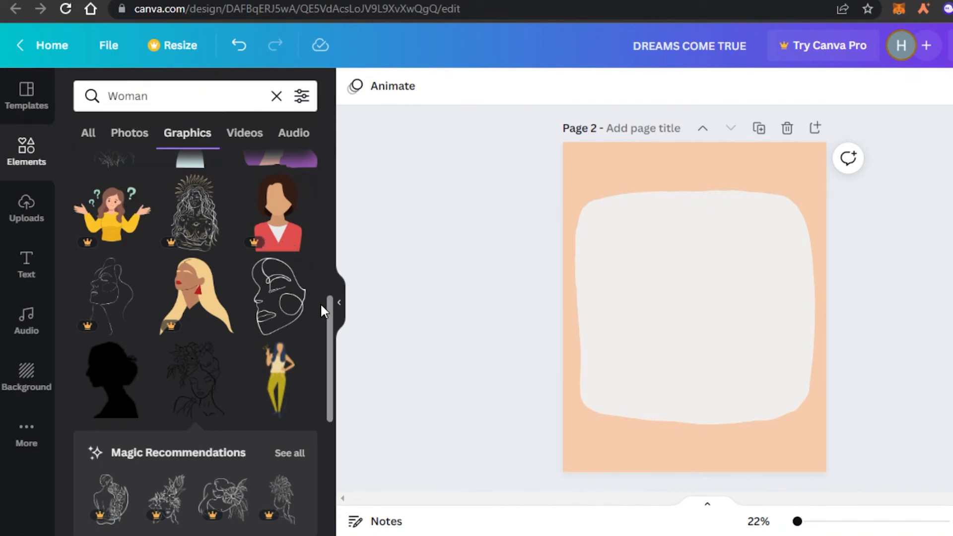
click(287, 301)
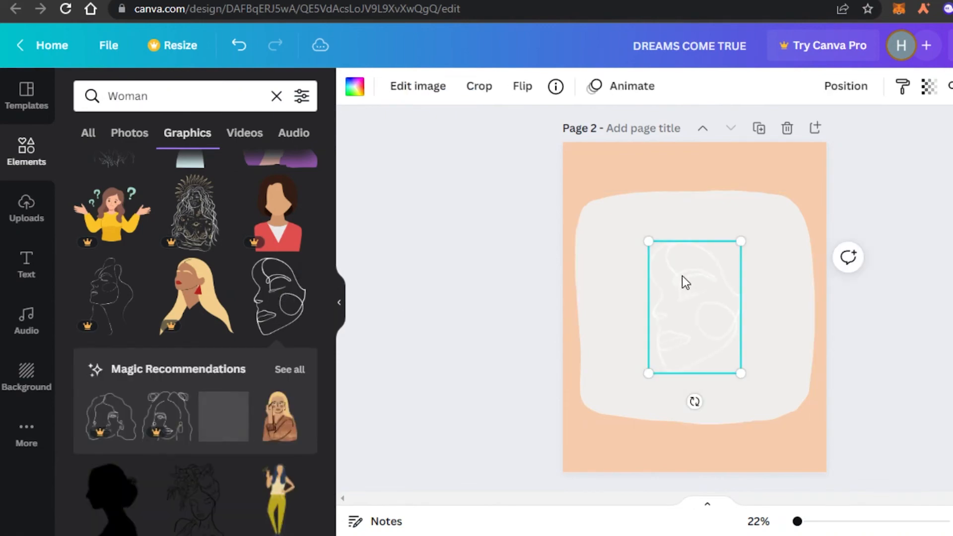
Fill the rounded frame behind the face with the dark brown Breakfast Coffee Spread color.
click(628, 217)
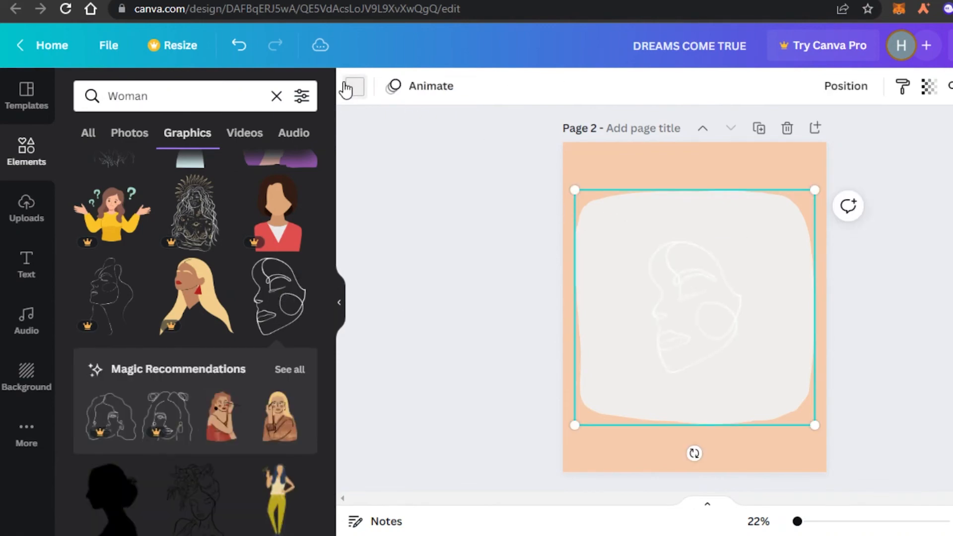
click(347, 89)
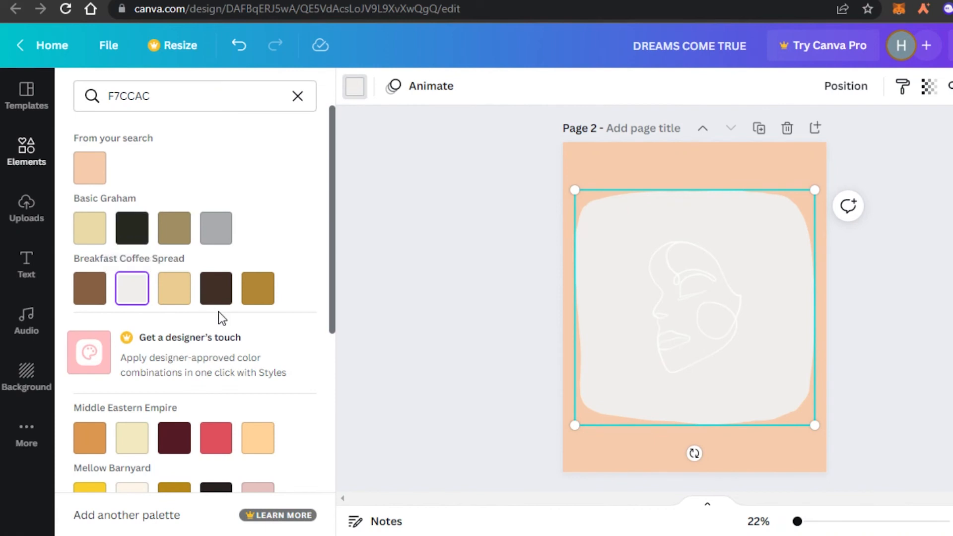
click(216, 288)
Enlarge the line-art face to nearly the full height of the dark brown shape and center it there.
click(725, 315)
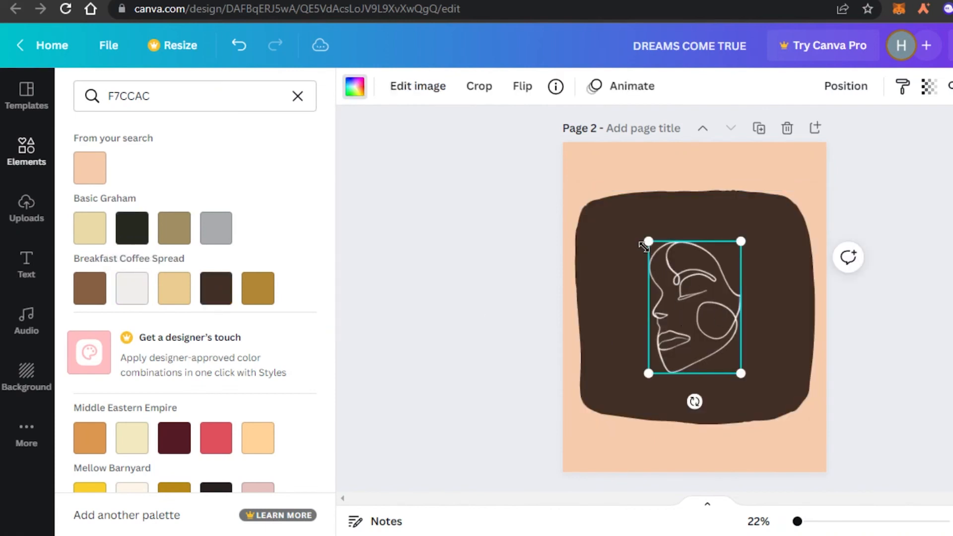
drag(644, 238, 581, 162)
drag(675, 276, 708, 312)
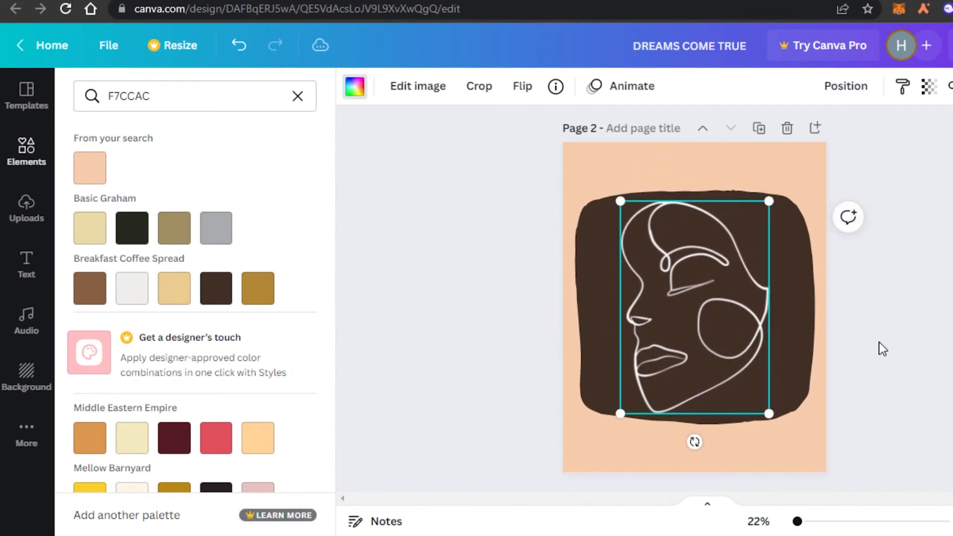
Search the elements for irregular shapes and place white blobs in the upper-left and lower-right corners of page 2.
click(886, 346)
click(890, 352)
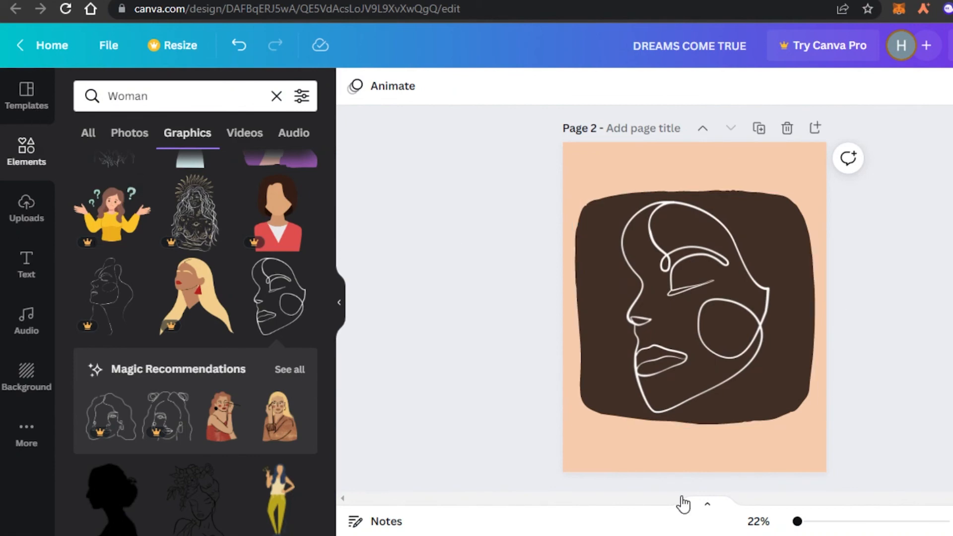
click(26, 155)
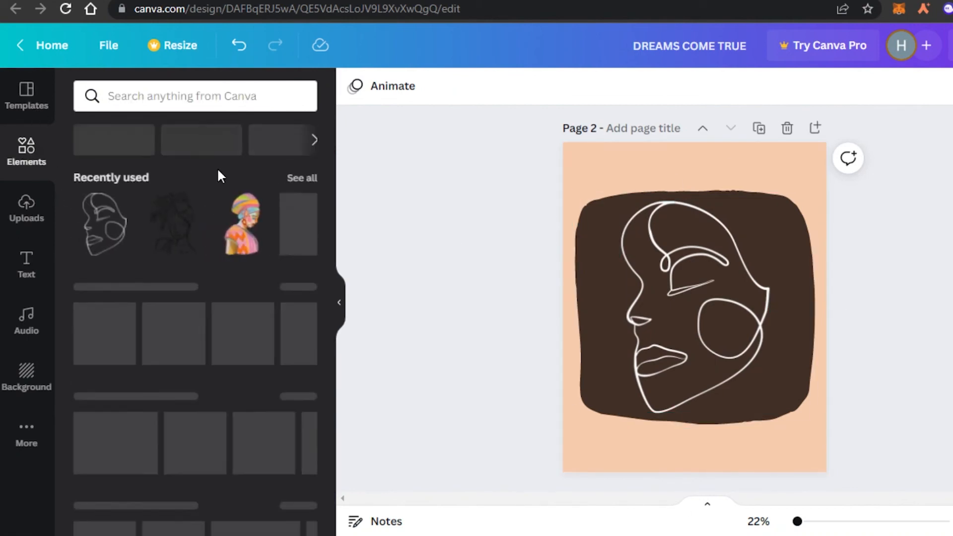
mouse_move(329, 157)
mouse_down()
mouse_move(320, 303)
mouse_move(330, 331)
mouse_move(329, 491)
mouse_up()
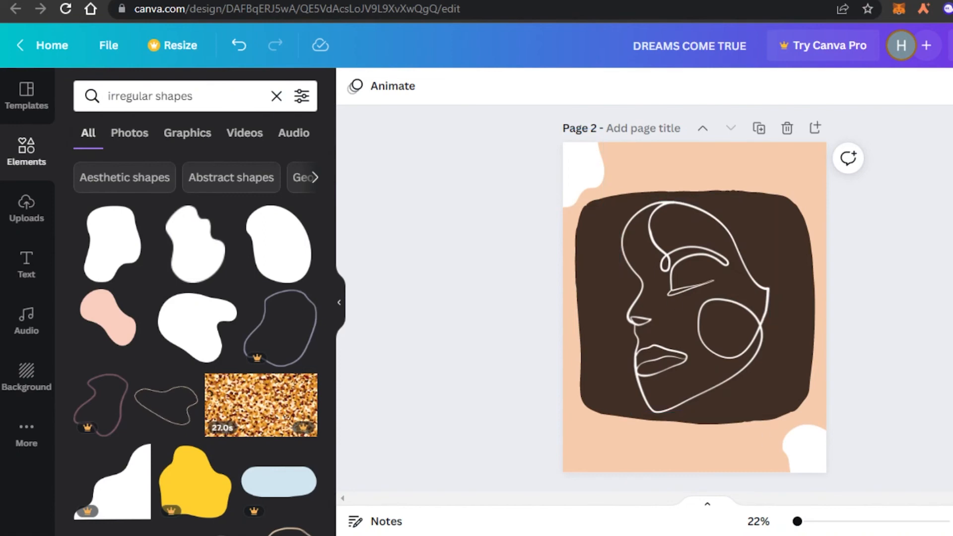
Review the banded DREAMS COME TRUE design on page 1 and the line-art face composition on page 2.
scroll(695, 303, up, 5)
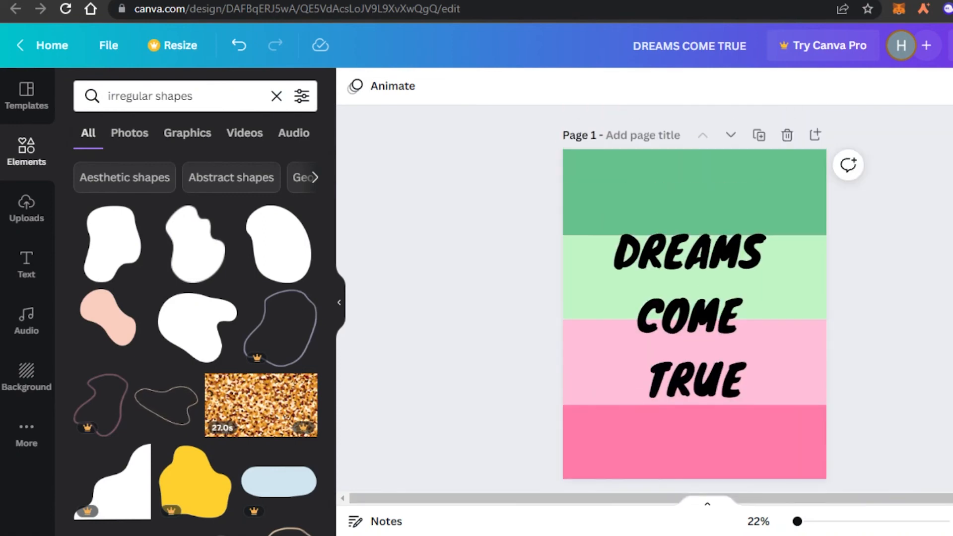
scroll(694, 303, down, 6)
scroll(695, 303, up, 6)
scroll(695, 303, down, 6)
scroll(695, 303, up, 6)
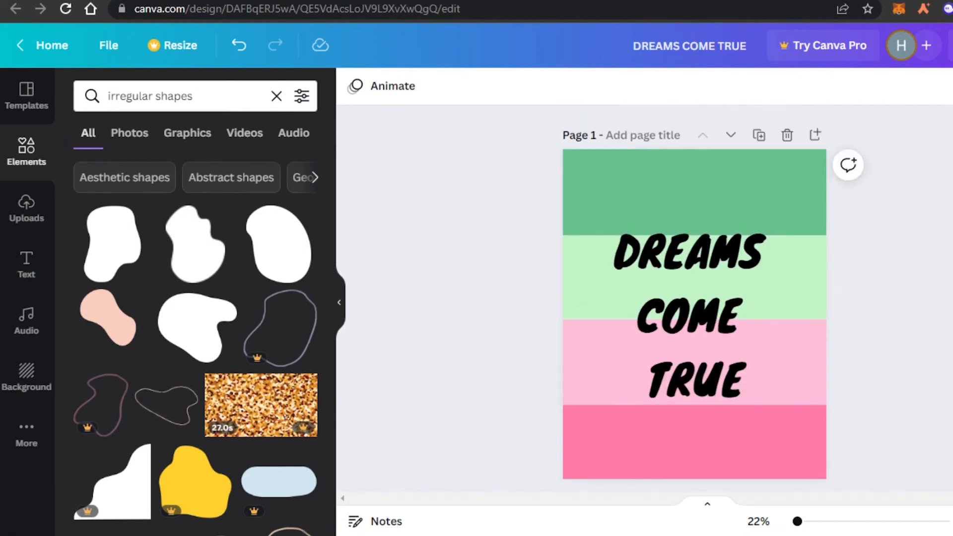
scroll(762, 311, down, 3)
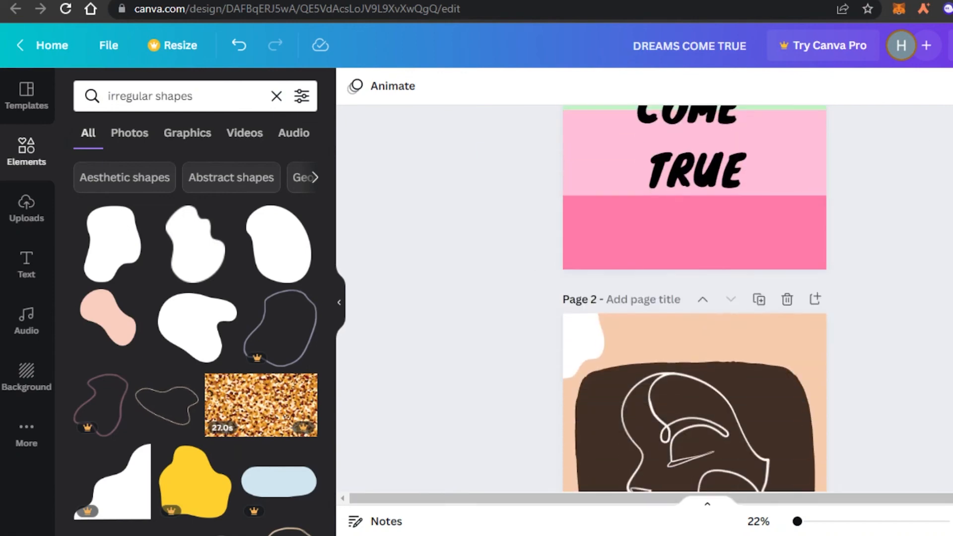
scroll(770, 356, down, 4)
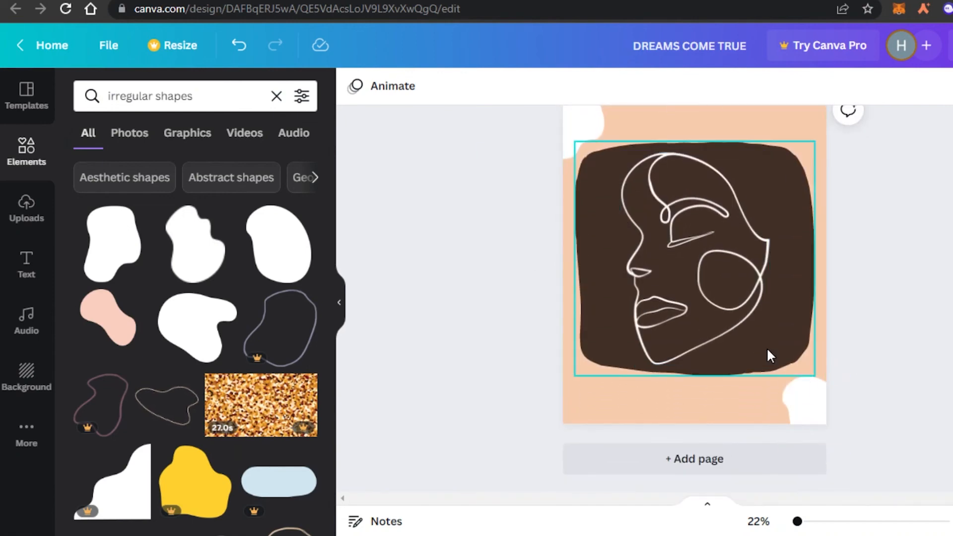
scroll(769, 356, up, 5)
scroll(770, 356, down, 5)
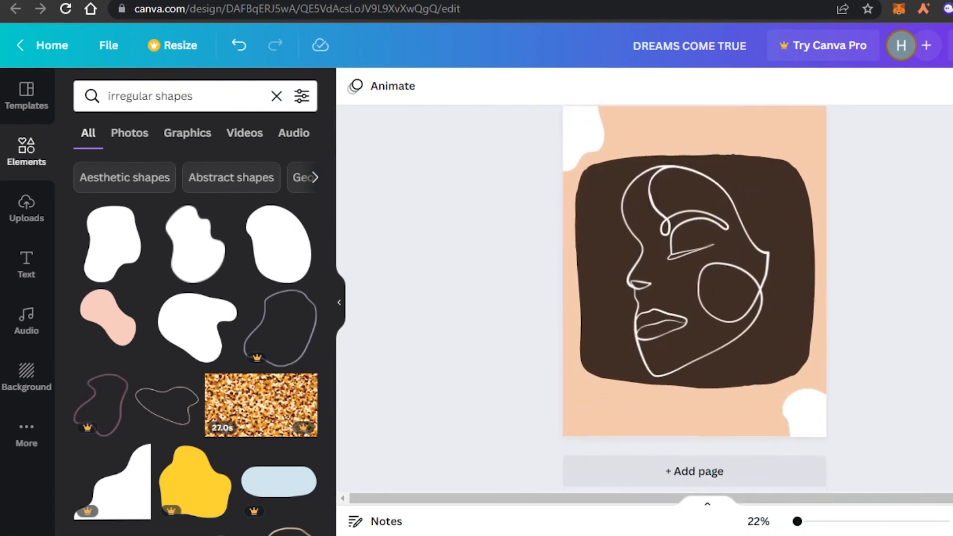
scroll(805, 164, up, 5)
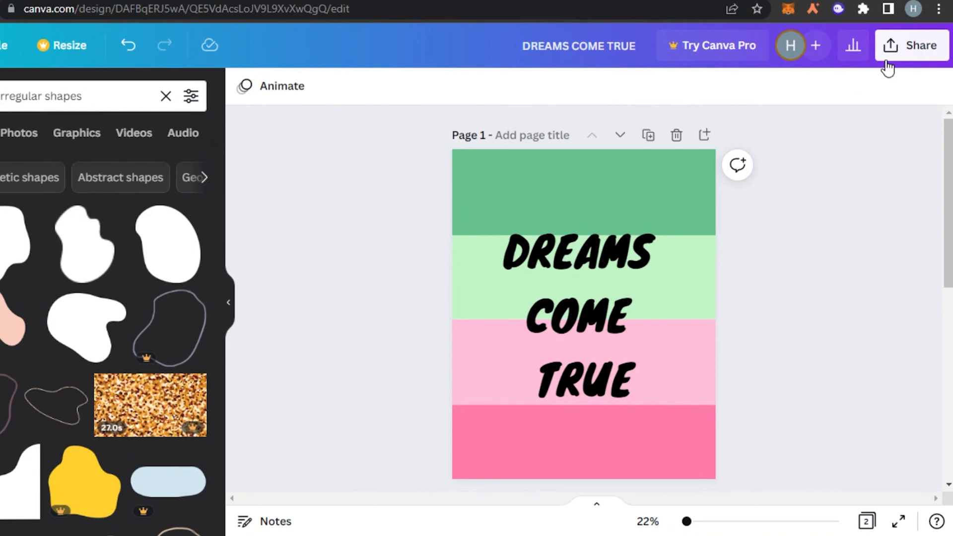
Download all pages of the design as PDF Print and dismiss the completed-download panel.
click(887, 59)
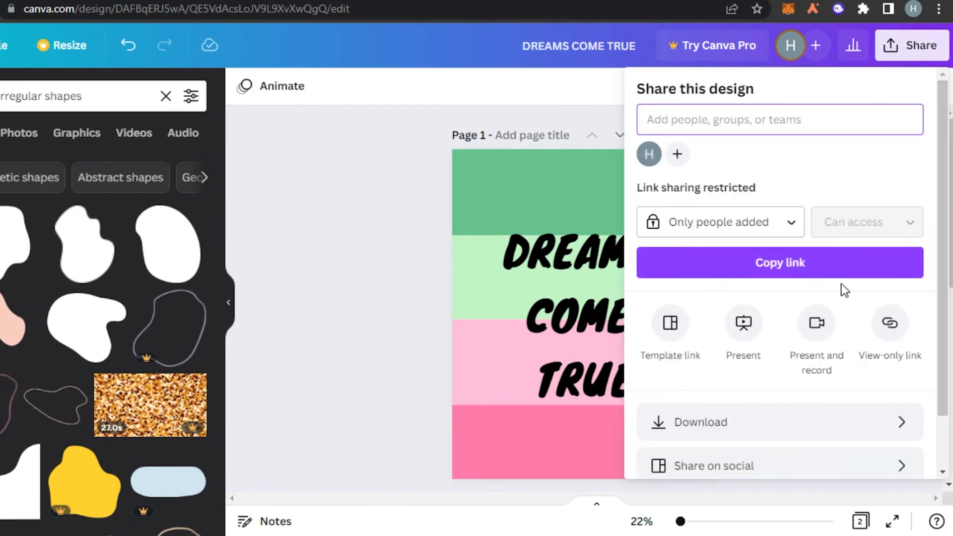
click(776, 425)
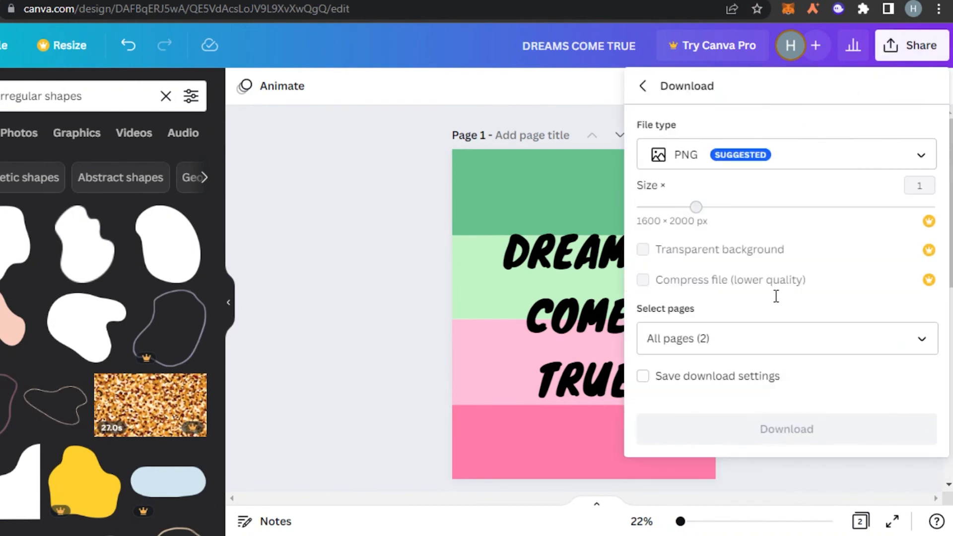
click(780, 161)
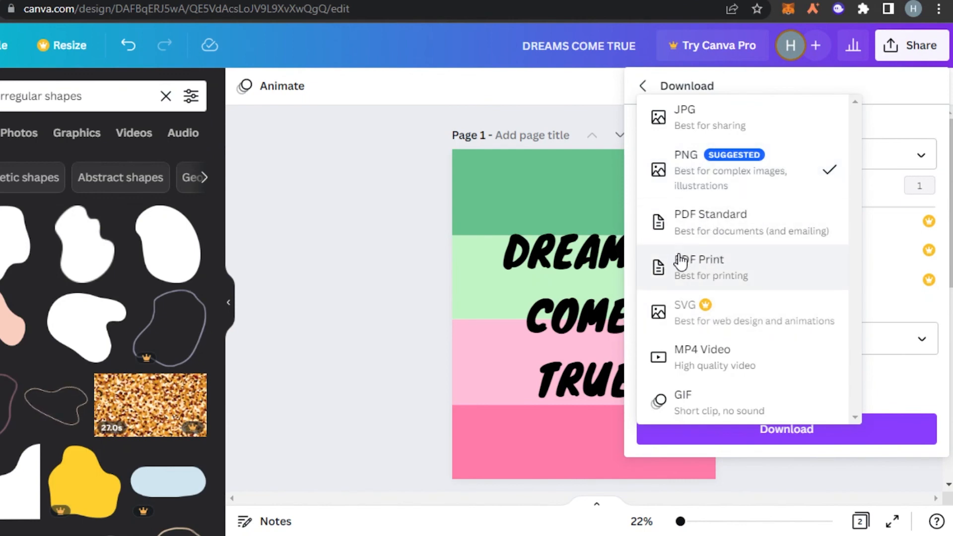
click(702, 268)
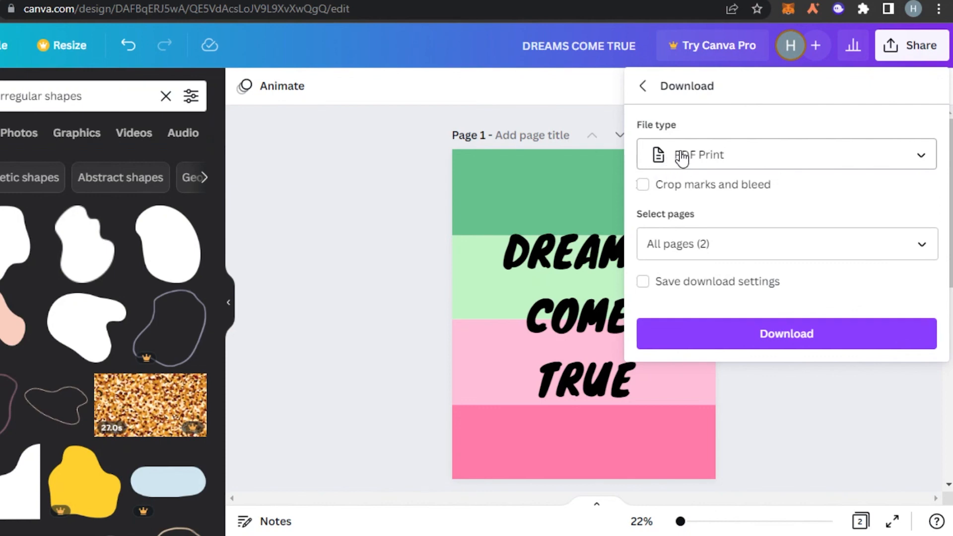
click(733, 338)
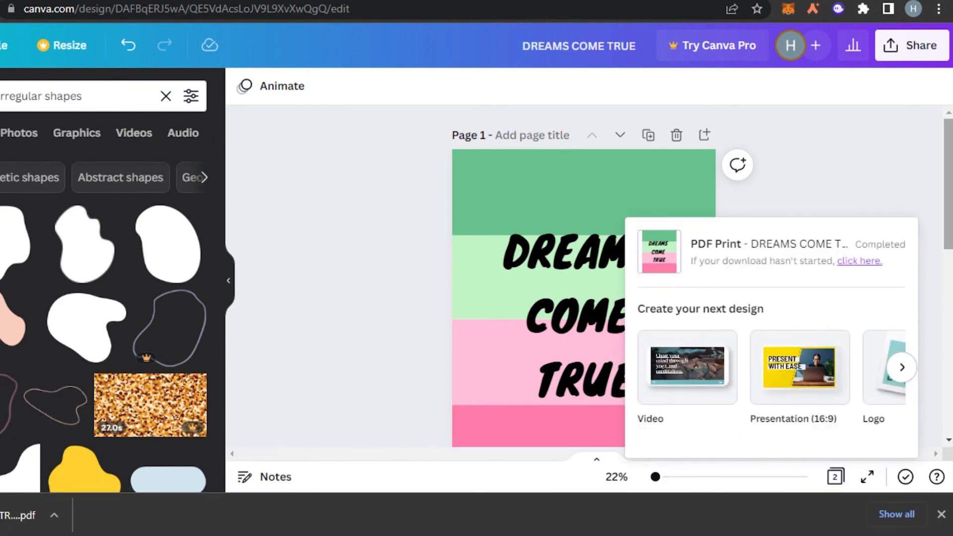
click(863, 189)
Look over both exported pages once more, from the lettered color bands to the peach face design, and close the browser's downloads bar.
scroll(584, 278, down, 6)
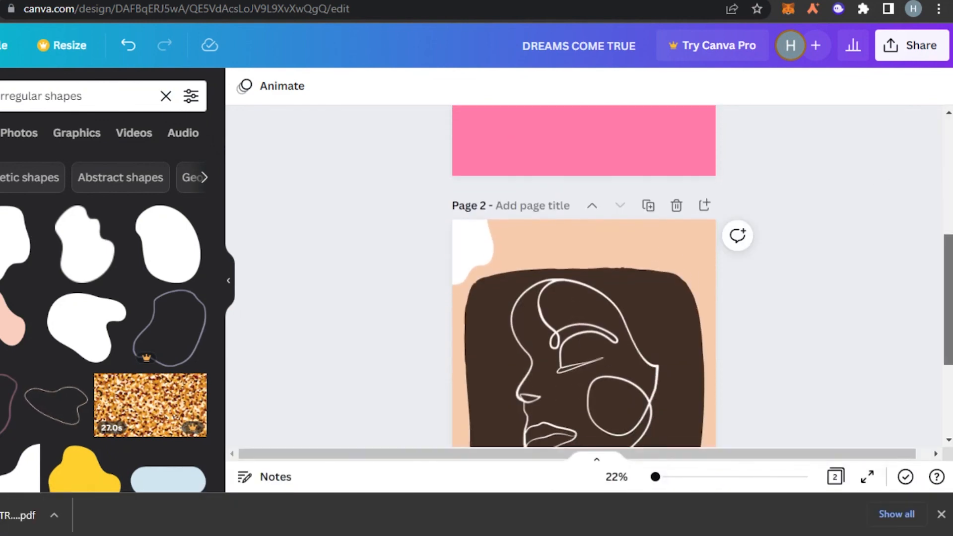
scroll(584, 278, down, 3)
scroll(584, 278, up, 1)
scroll(584, 278, down, 1)
scroll(584, 278, up, 1)
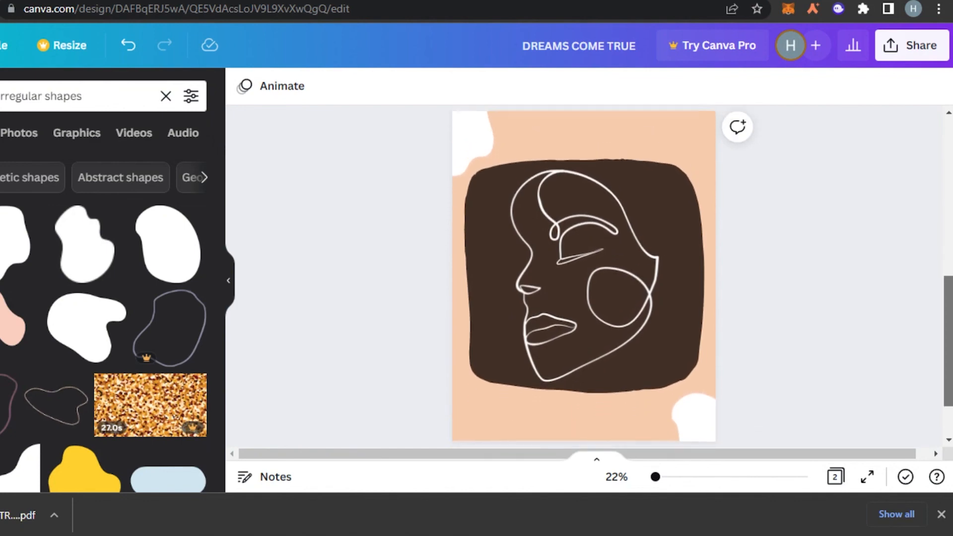
scroll(584, 278, up, 6)
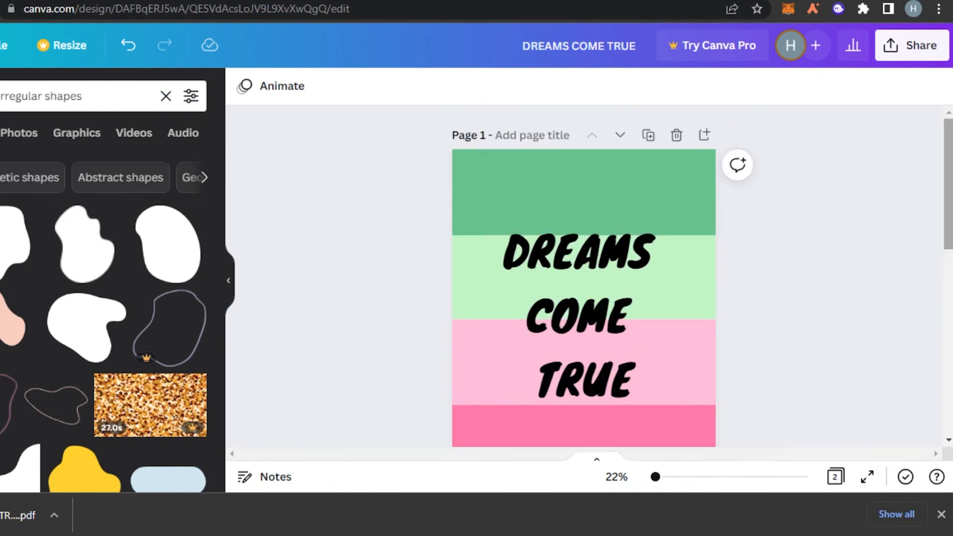
scroll(584, 278, down, 6)
scroll(584, 278, up, 3)
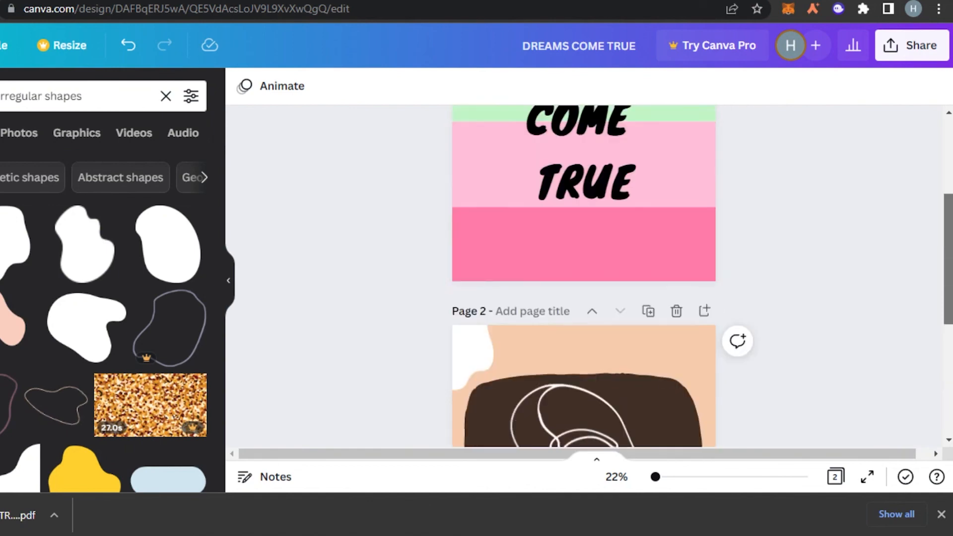
scroll(584, 278, up, 3)
click(942, 514)
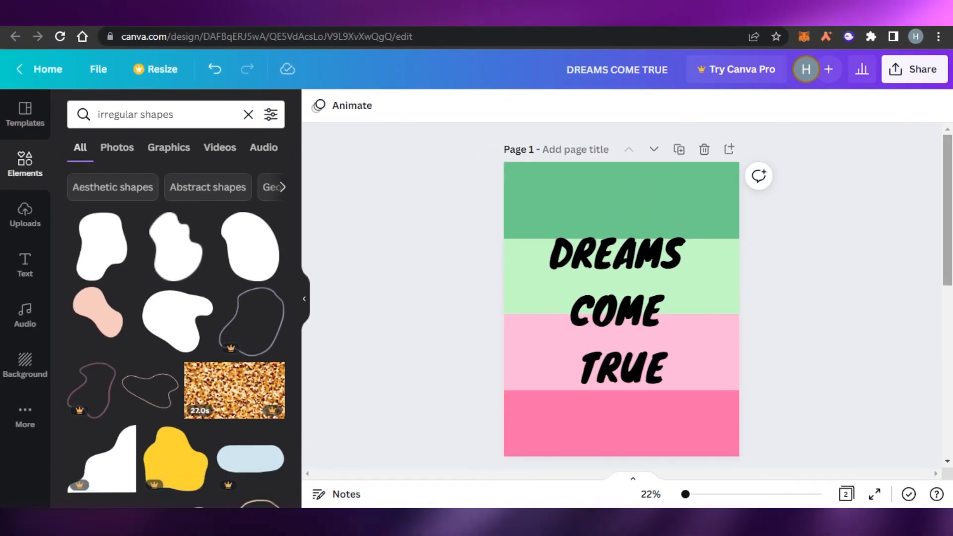
scroll(622, 298, down, 6)
scroll(622, 298, up, 1)
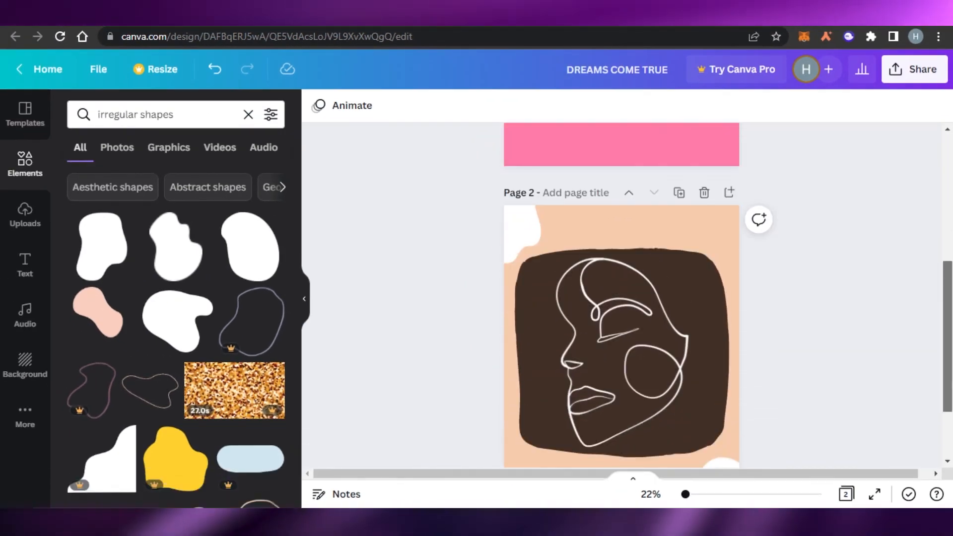
scroll(621, 298, up, 5)
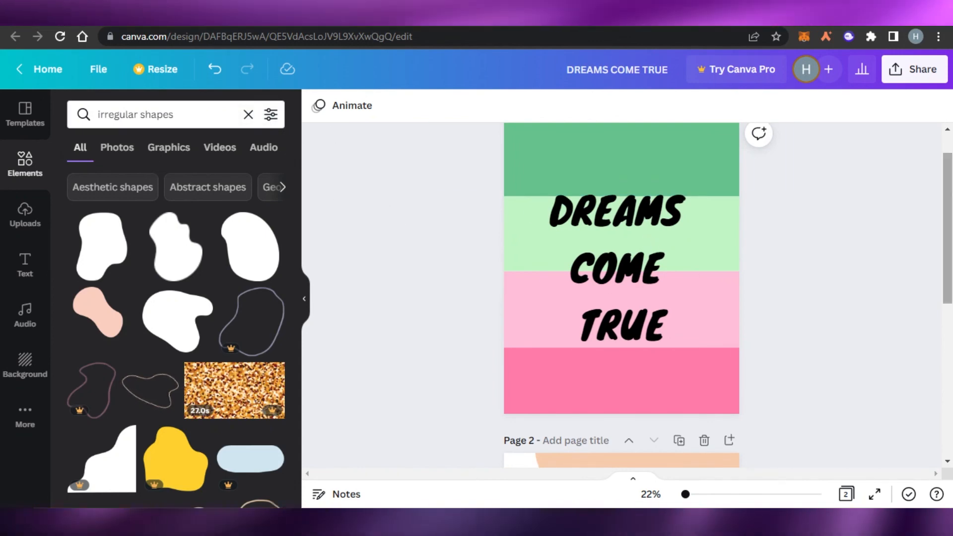
scroll(621, 298, up, 1)
scroll(622, 297, down, 5)
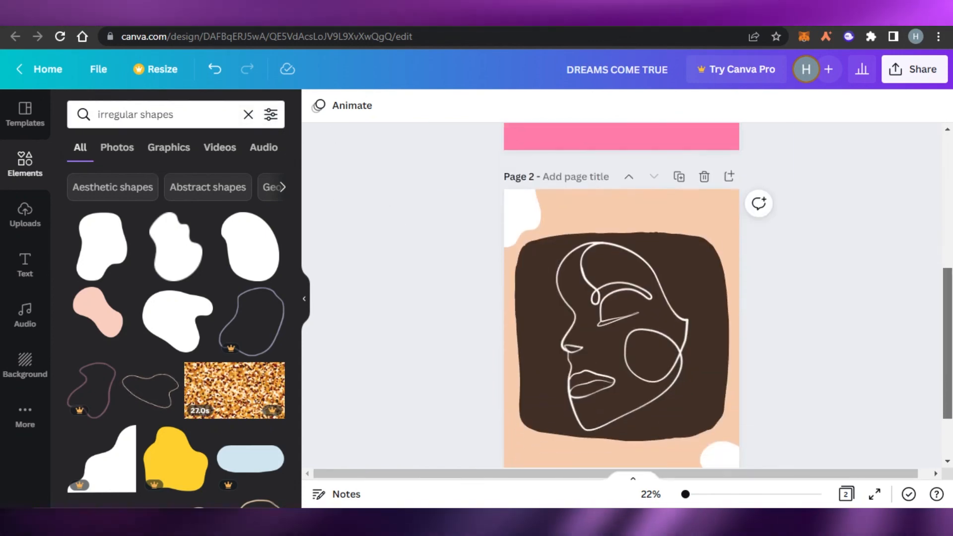
scroll(622, 298, down, 1)
scroll(622, 298, up, 5)
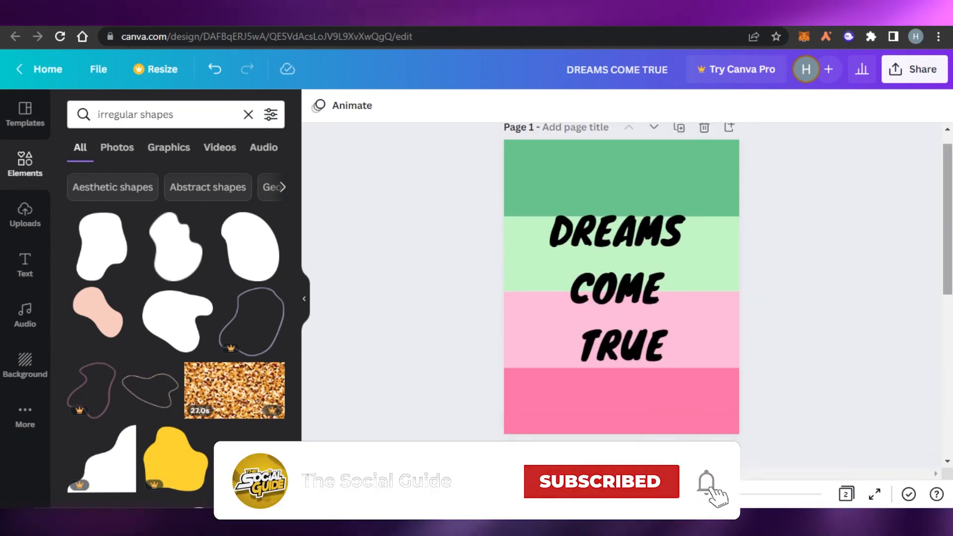